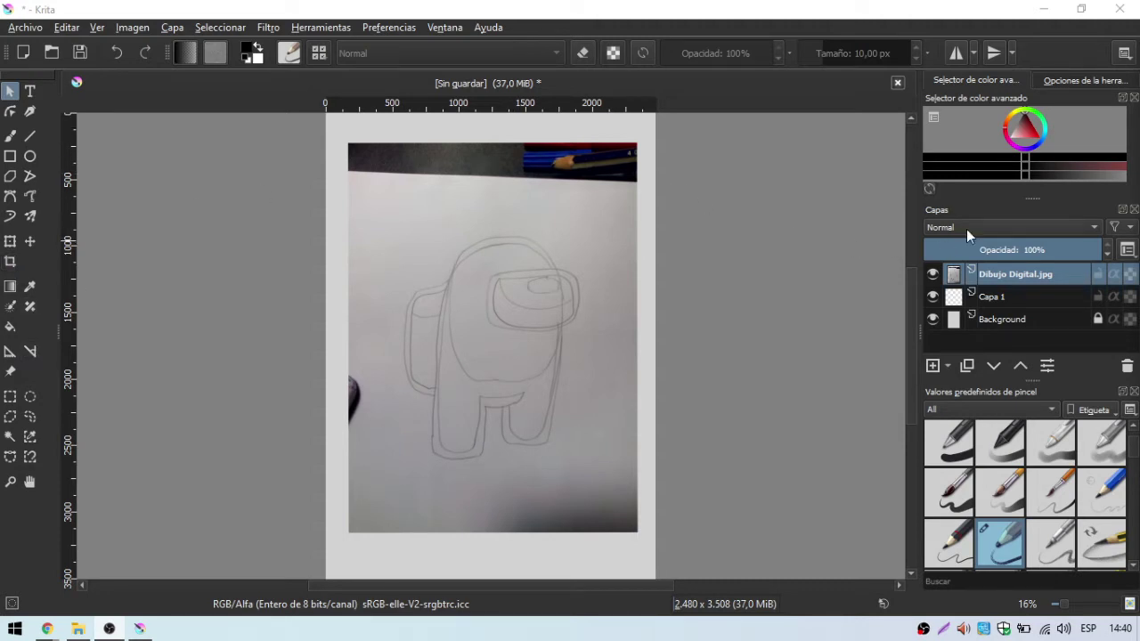
Resize the docker splitters so the colour selector is taller above the Layers list.
mouse_move(1029, 200)
mouse_down()
mouse_move(1026, 275)
mouse_move(1028, 210)
mouse_up()
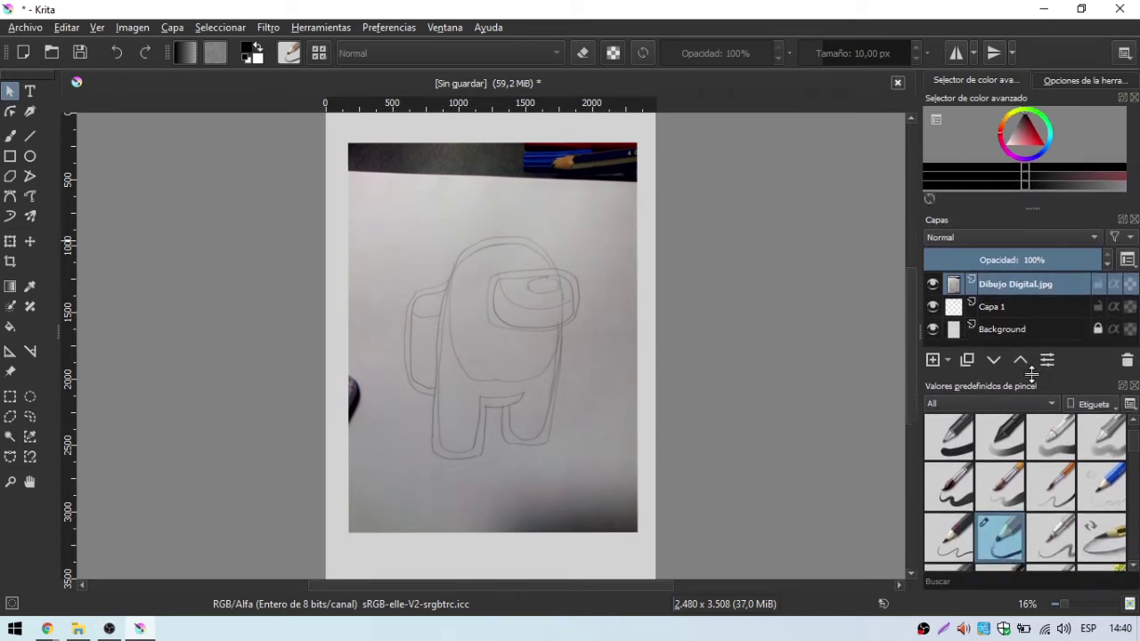
drag(1028, 378, 1029, 391)
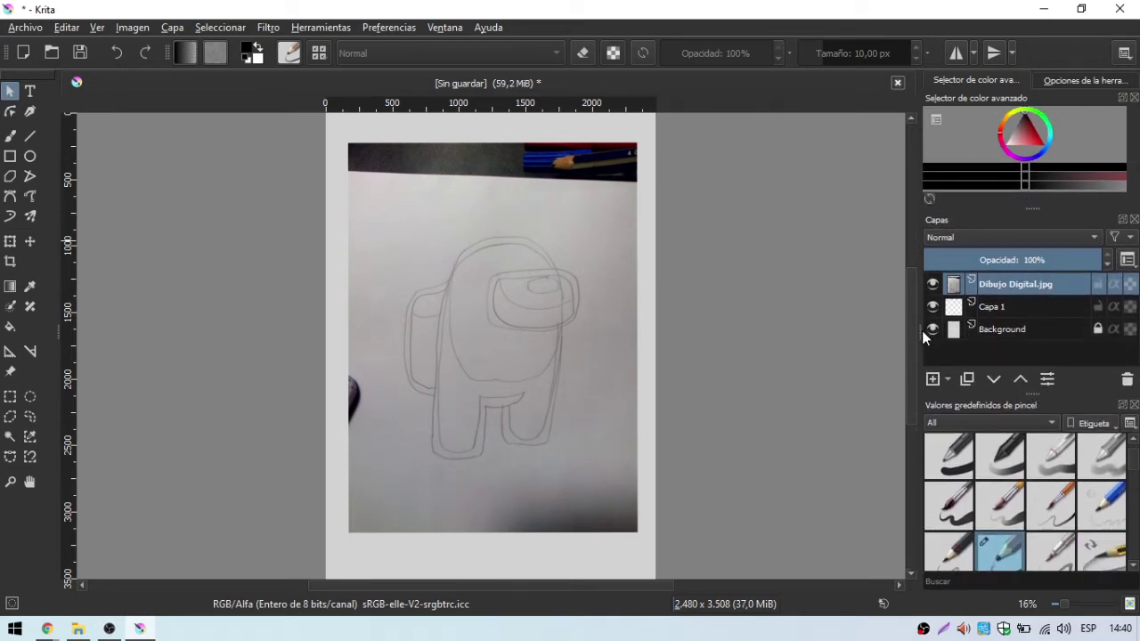
mouse_move(915, 332)
mouse_down()
mouse_move(845, 327)
mouse_move(896, 327)
mouse_up()
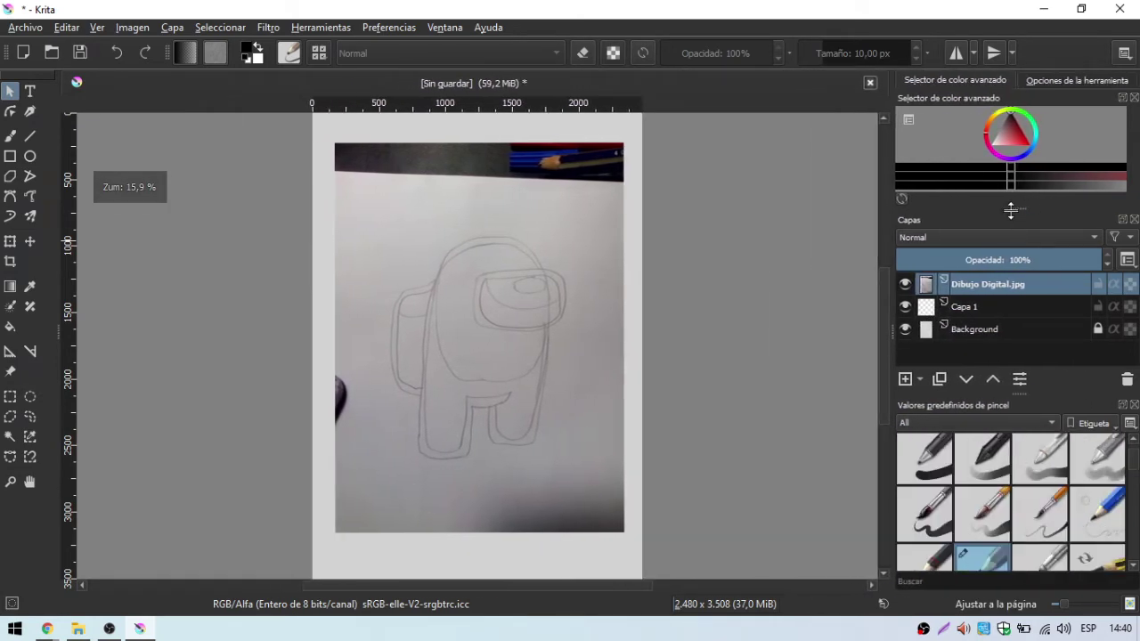
mouse_move(1010, 206)
mouse_down()
mouse_move(1009, 228)
mouse_move(1010, 210)
mouse_up()
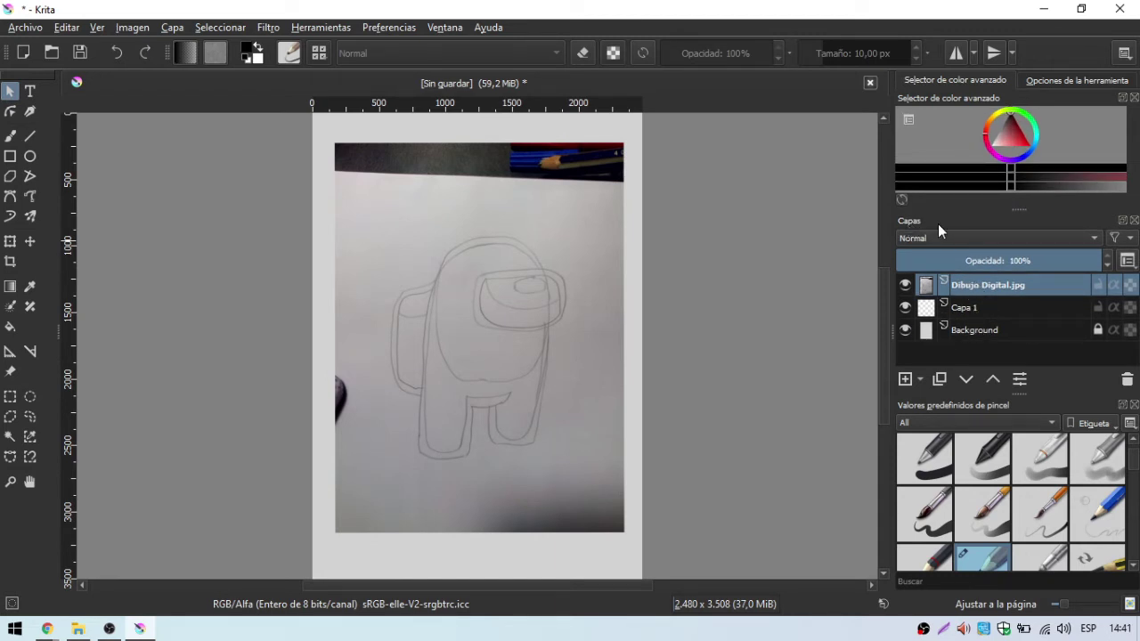
Browse Ventana > Espacio de trabajo without changes, then bring up the Ver menu.
click(452, 28)
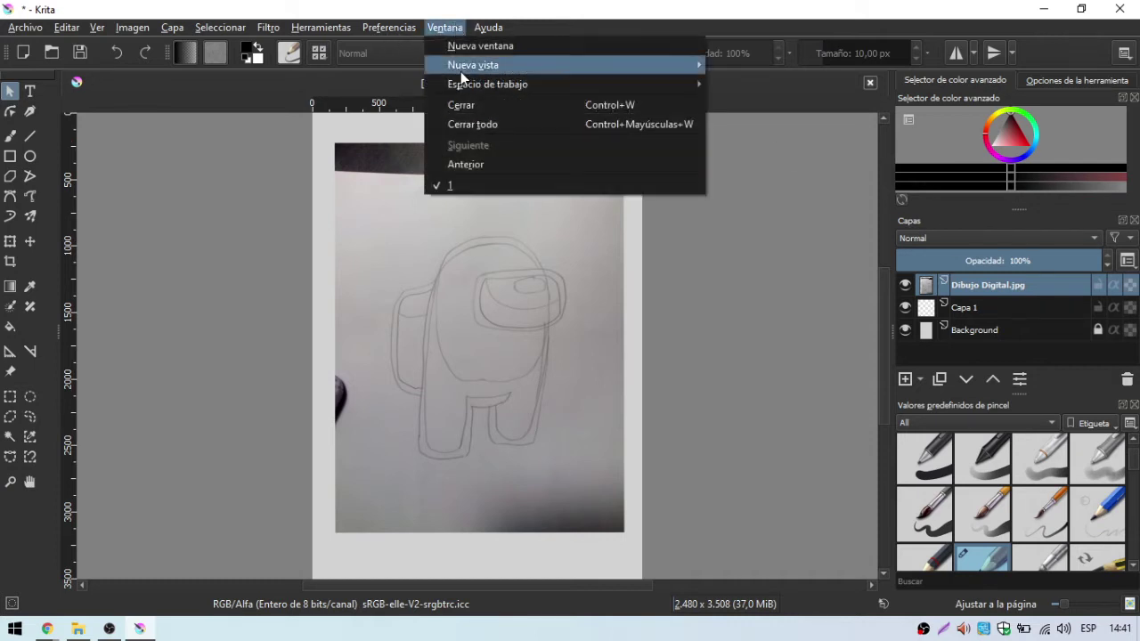
mouse_move(487, 84)
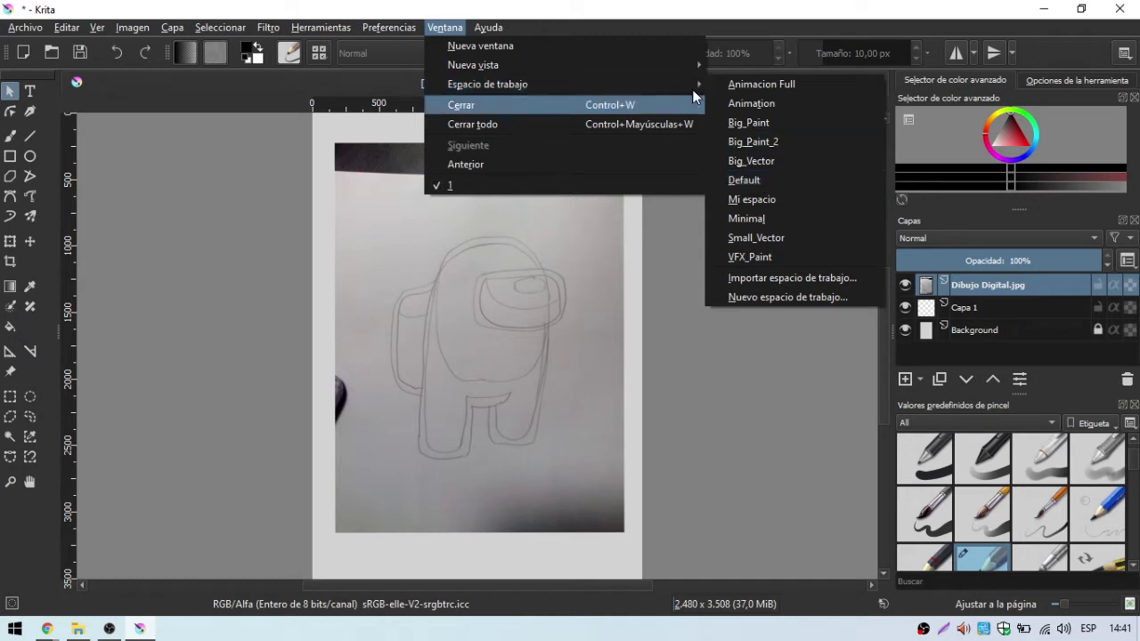
click(692, 20)
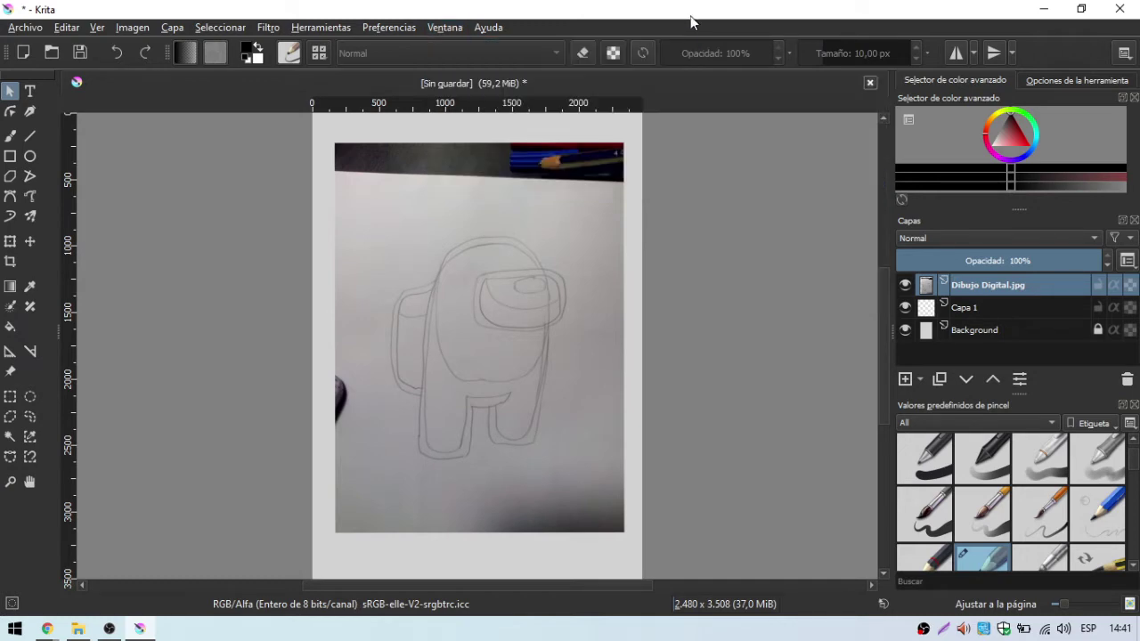
click(97, 28)
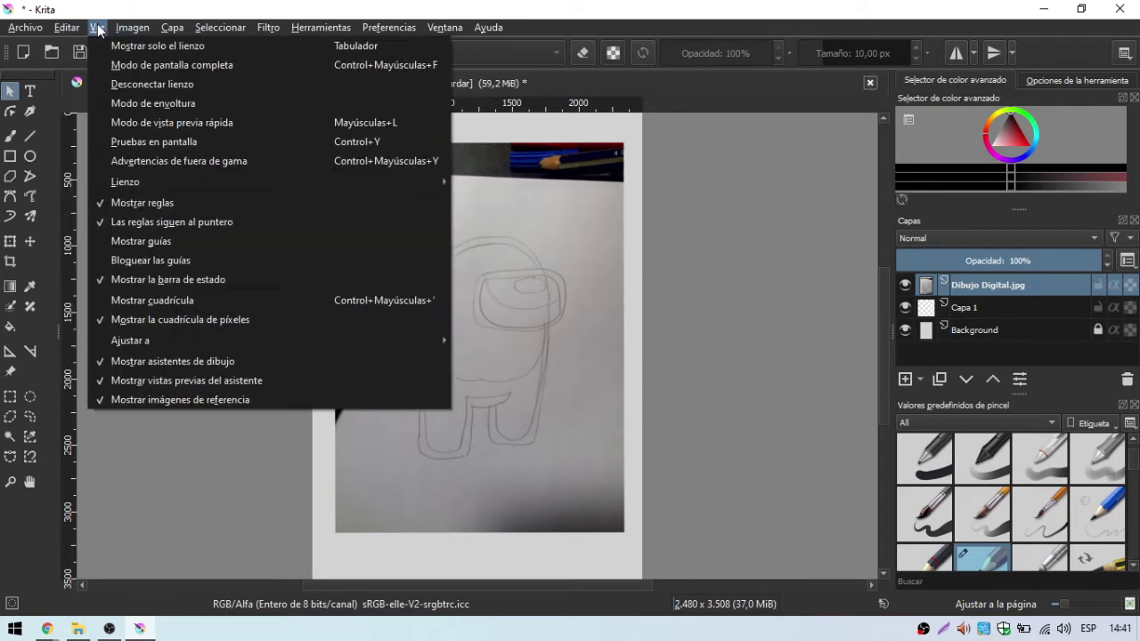
Pull the Capas docker out into an enlarged floating window over the canvas.
click(587, 8)
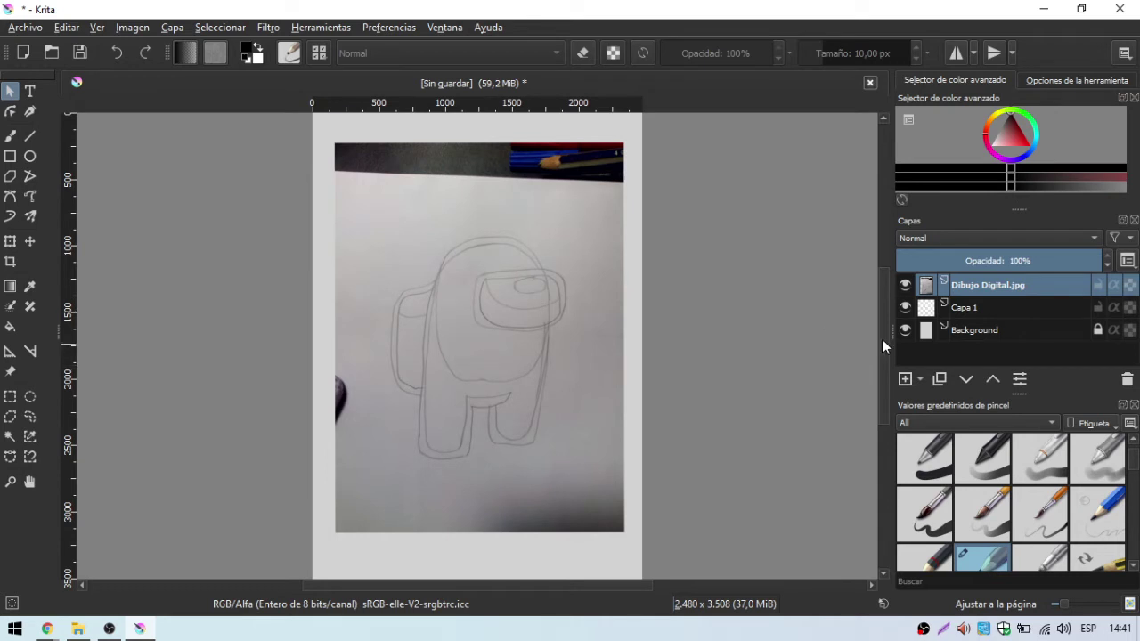
drag(887, 354, 870, 354)
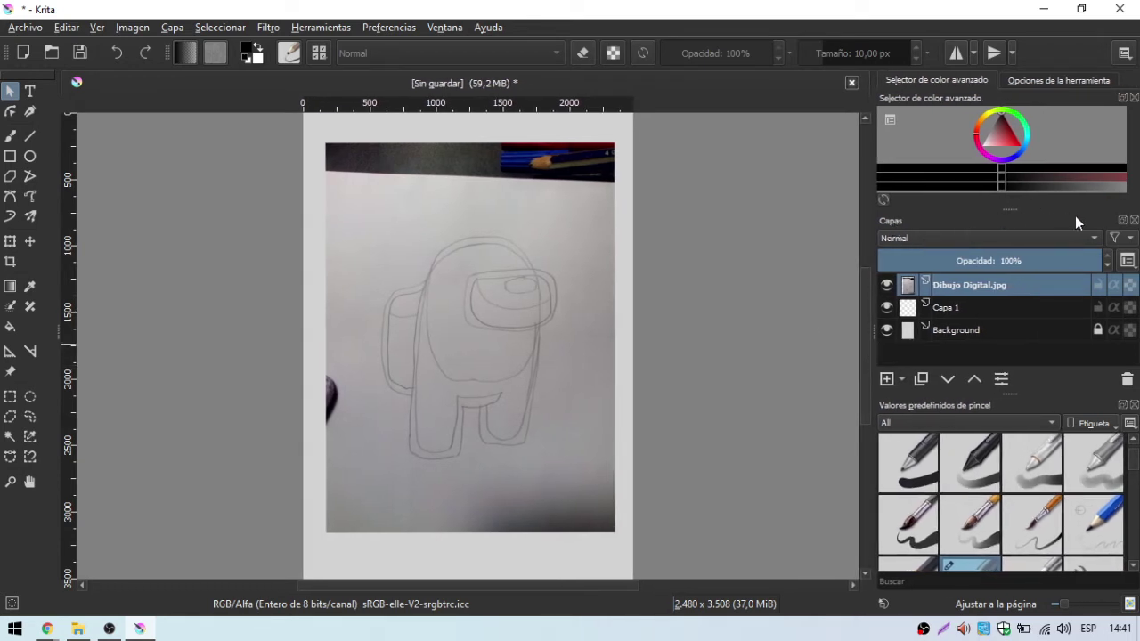
drag(1077, 216, 716, 202)
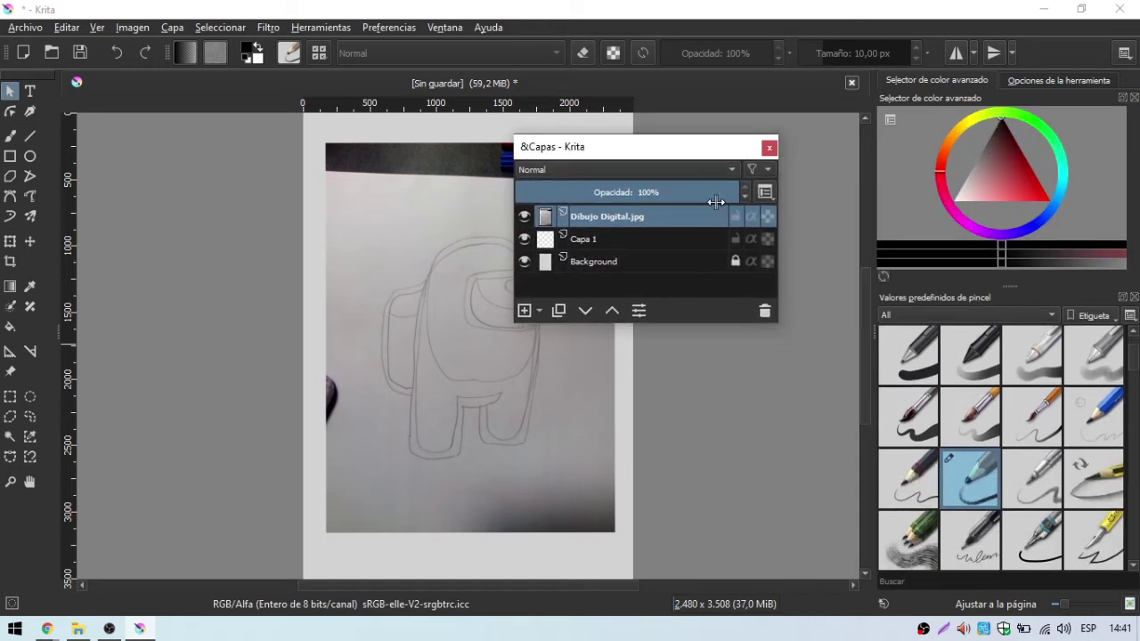
drag(774, 328, 854, 535)
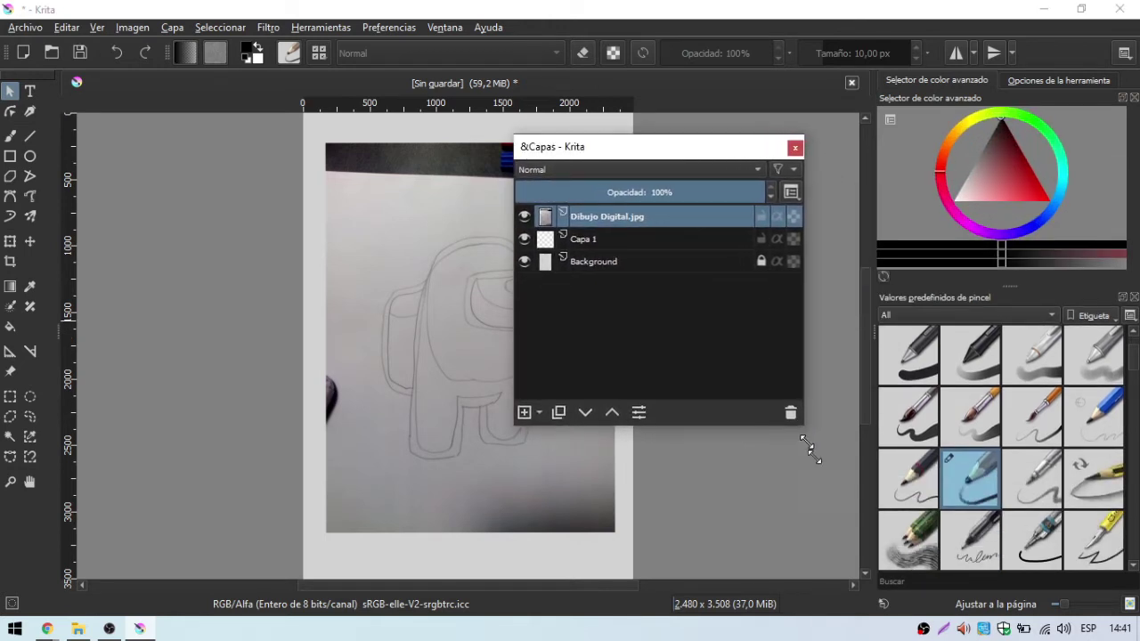
mouse_move(661, 162)
mouse_down()
mouse_move(624, 169)
mouse_move(634, 140)
mouse_up()
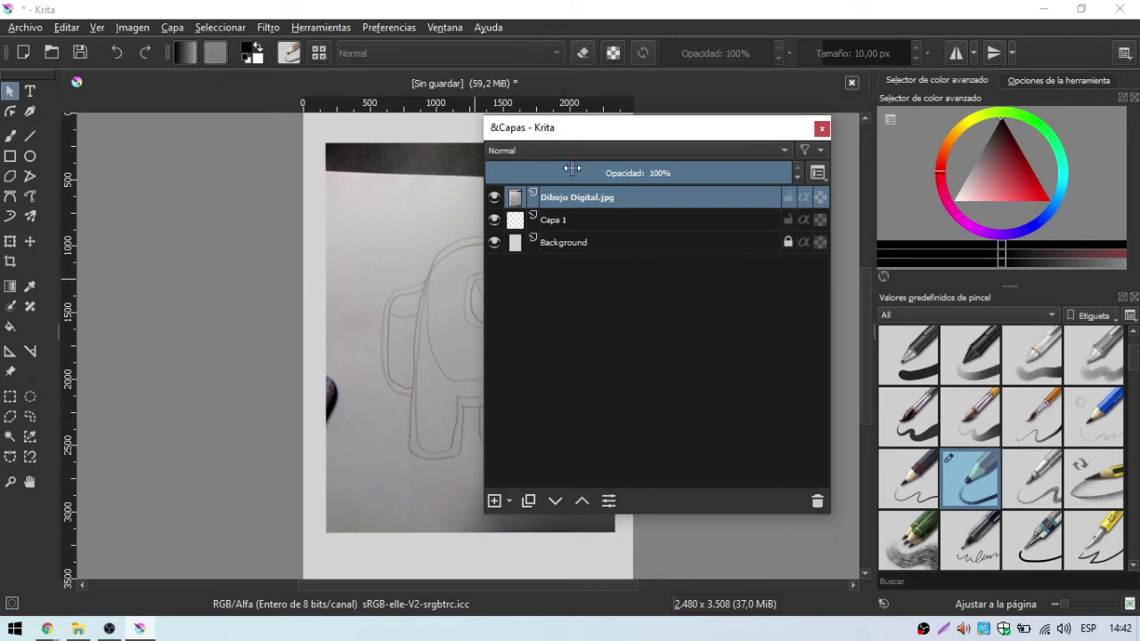
Dock the Layers panel across the top, float it again and resize its window.
double_click(591, 133)
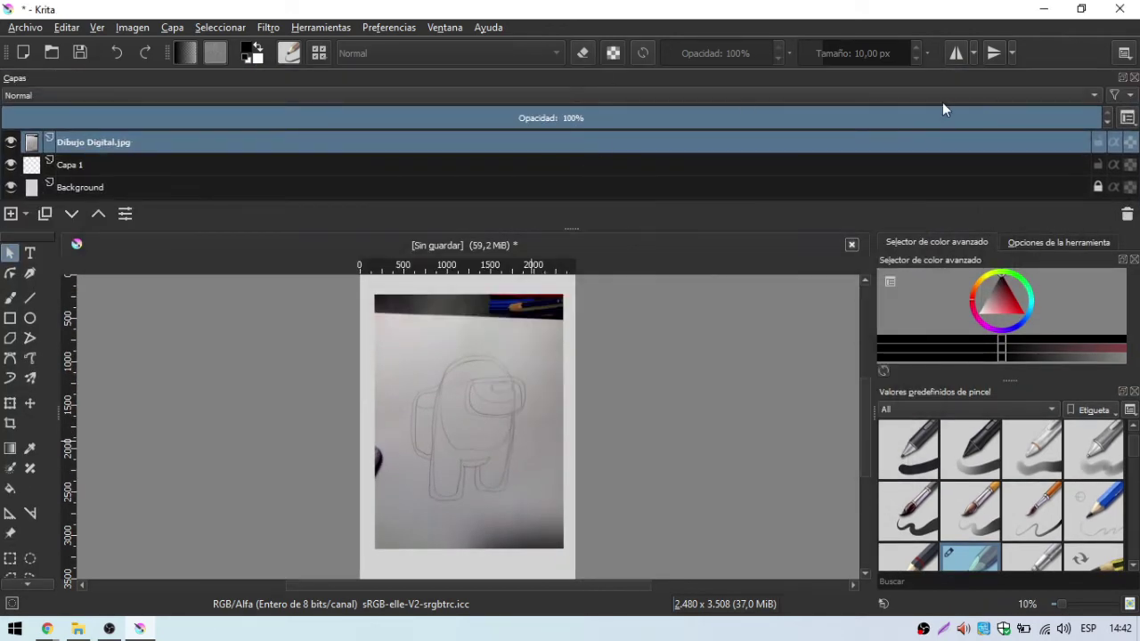
mouse_move(871, 79)
mouse_down()
mouse_move(688, 185)
mouse_move(709, 180)
mouse_up()
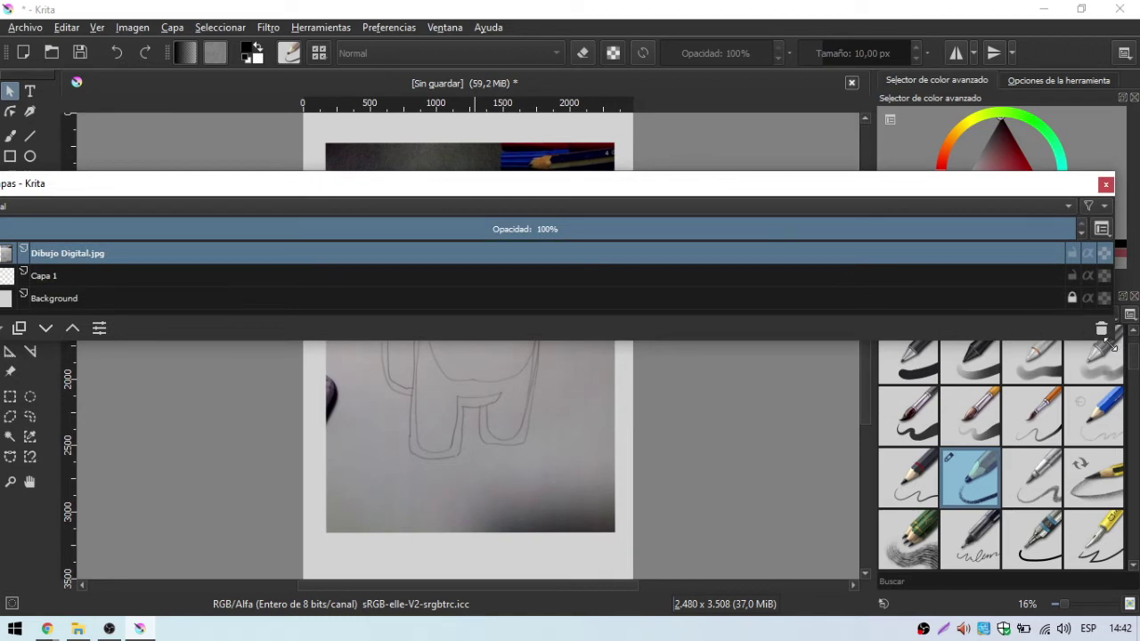
mouse_move(1121, 356)
mouse_down()
mouse_move(708, 401)
mouse_move(407, 545)
mouse_up()
mouse_move(233, 184)
mouse_down()
mouse_move(700, 177)
mouse_move(691, 194)
mouse_up()
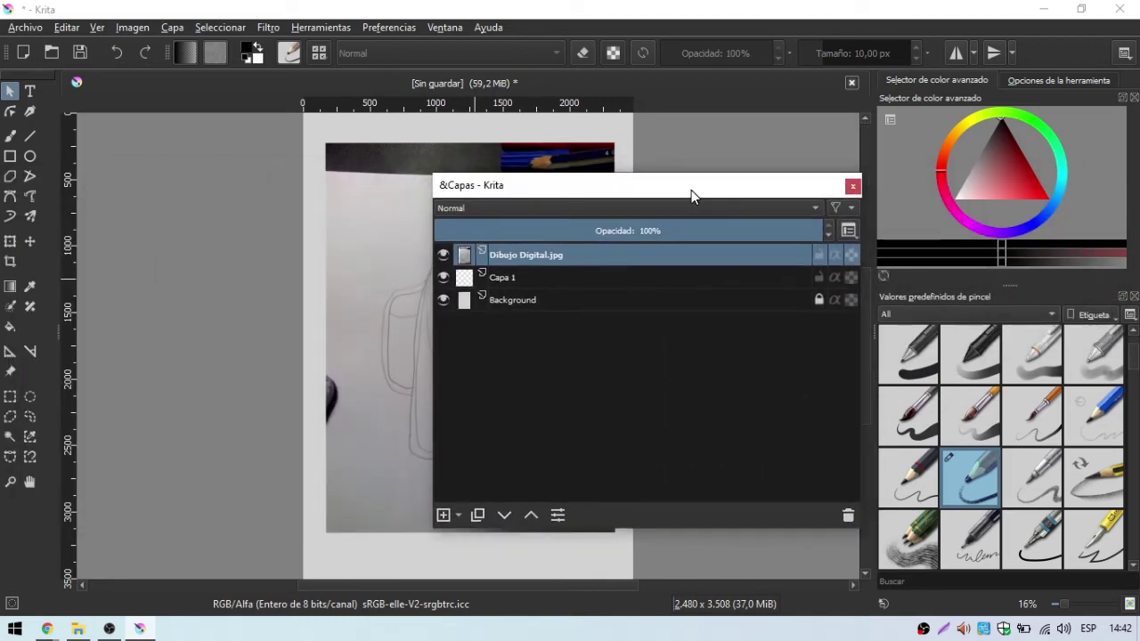
Hide Dibujo Digital.jpg, Capa 1 and Background, and move the floating Layers window up and narrower.
click(444, 255)
click(443, 277)
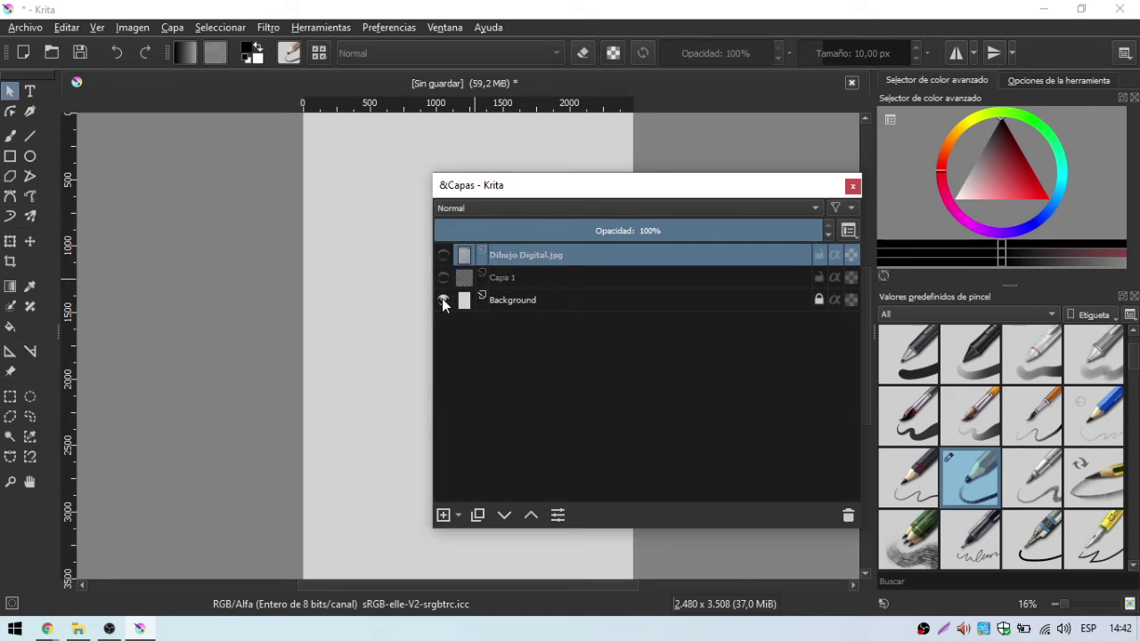
click(444, 300)
mouse_move(534, 190)
mouse_down()
mouse_move(614, 162)
mouse_move(692, 156)
mouse_up()
drag(593, 293, 705, 294)
drag(826, 149, 748, 157)
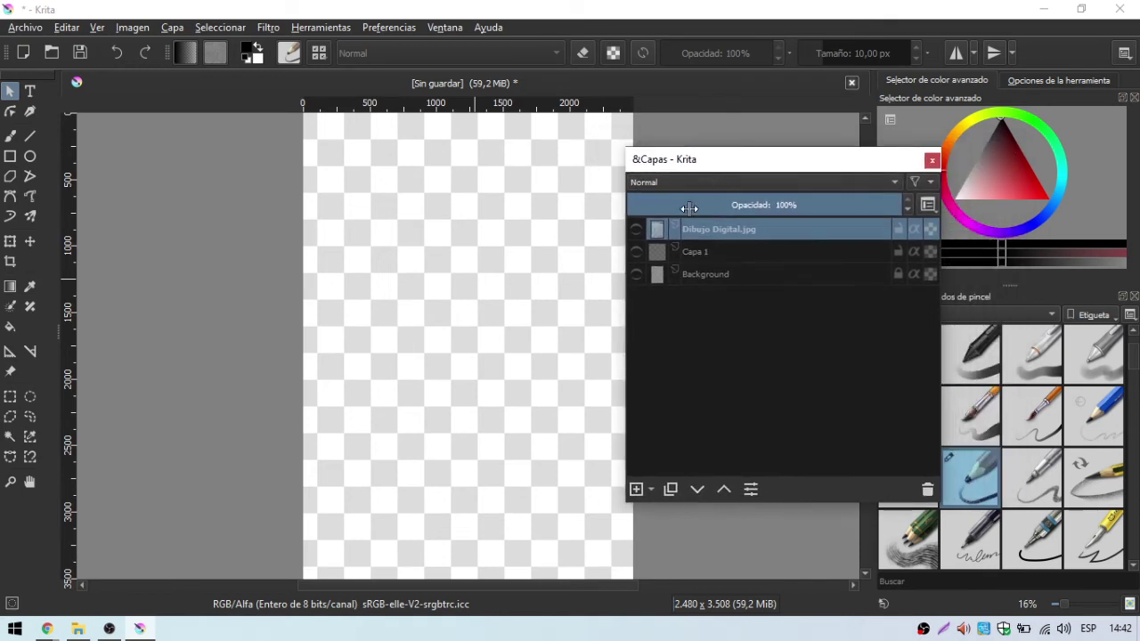
mouse_move(705, 274)
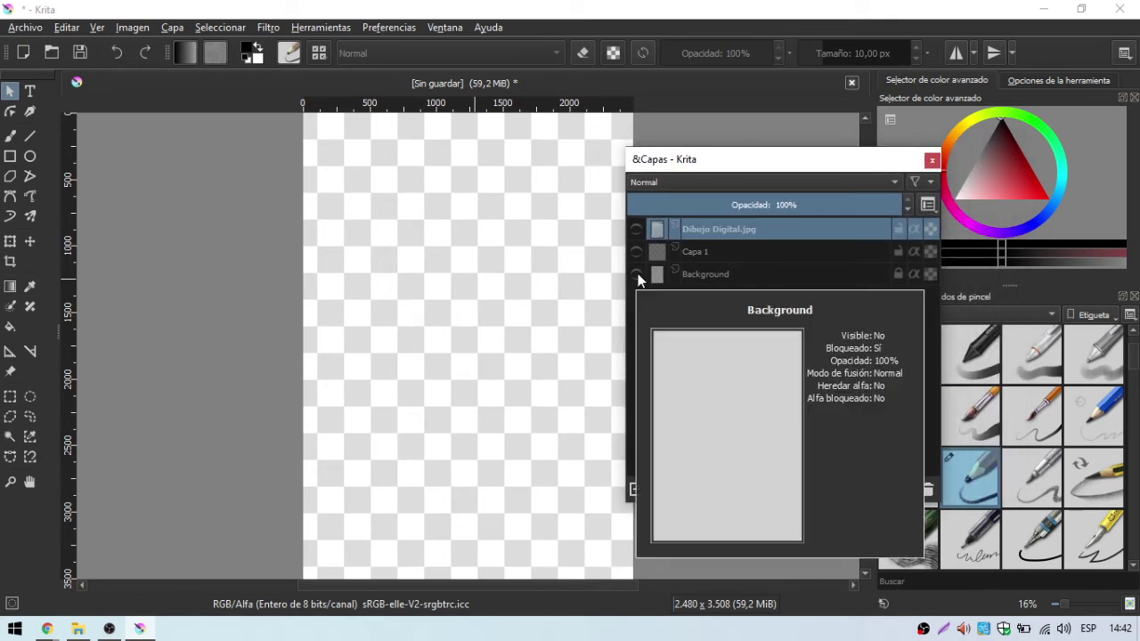
Make Background, Capa 1 and Dibujo Digital.jpg visible again, with Dibujo Digital.jpg selected.
click(638, 274)
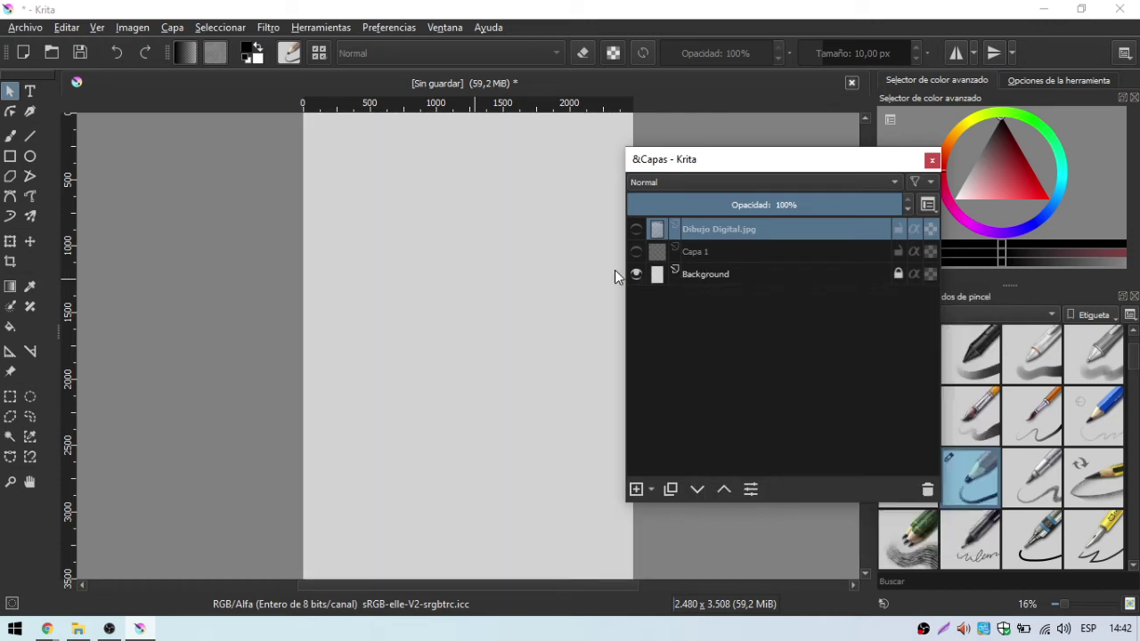
click(636, 273)
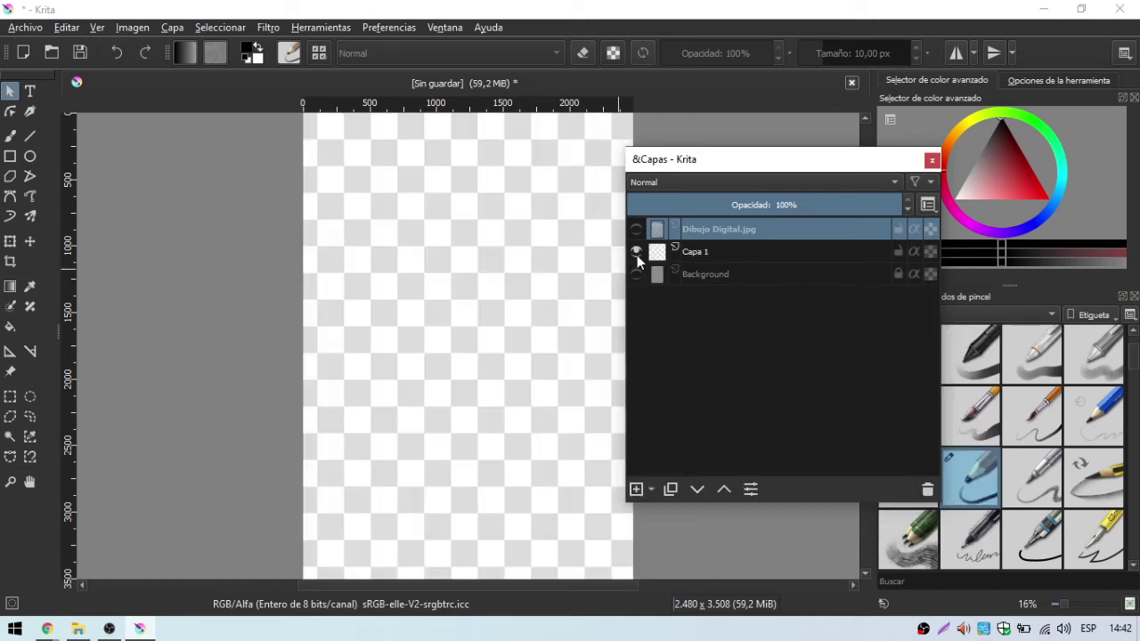
click(636, 274)
click(636, 253)
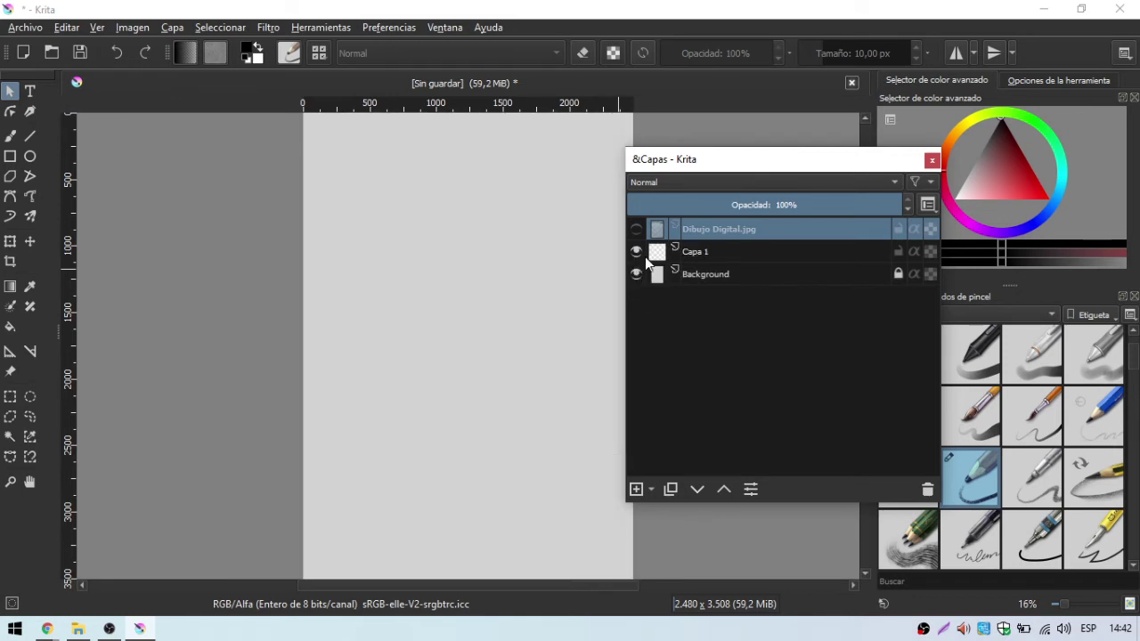
click(710, 253)
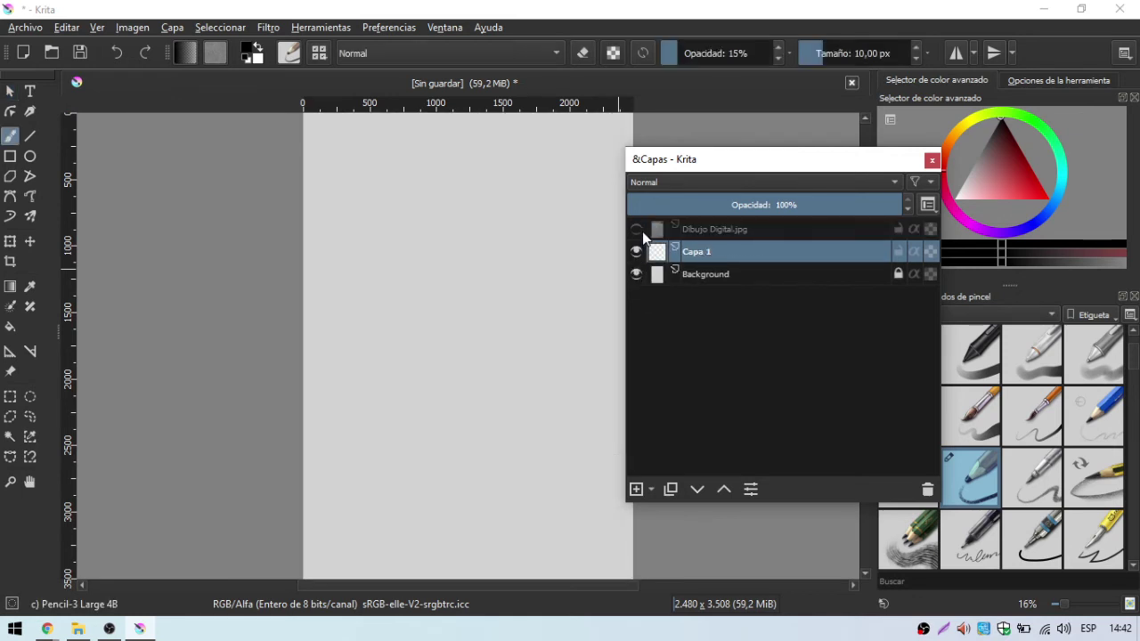
click(635, 229)
click(706, 232)
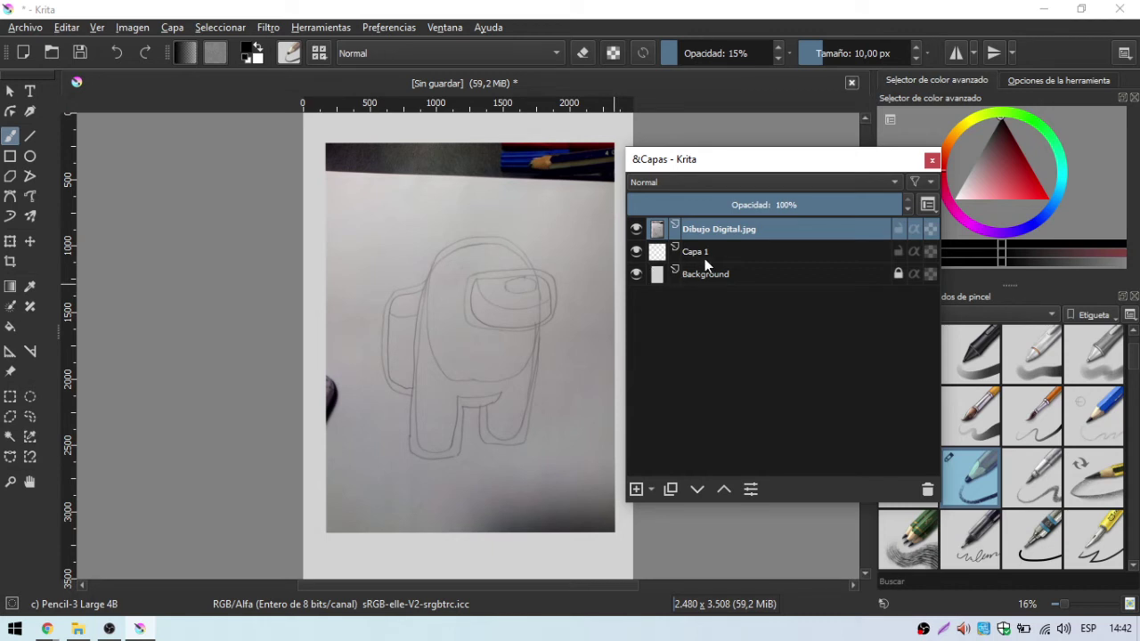
Select Capa 1 and delete it with the trash icon.
click(704, 258)
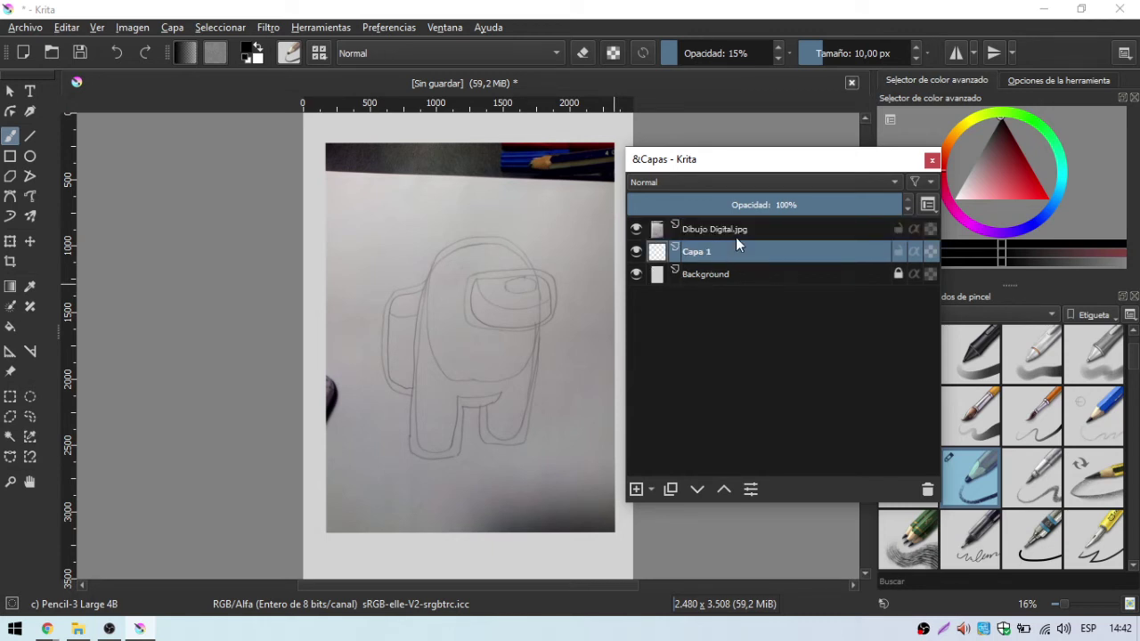
click(736, 237)
click(736, 250)
click(749, 237)
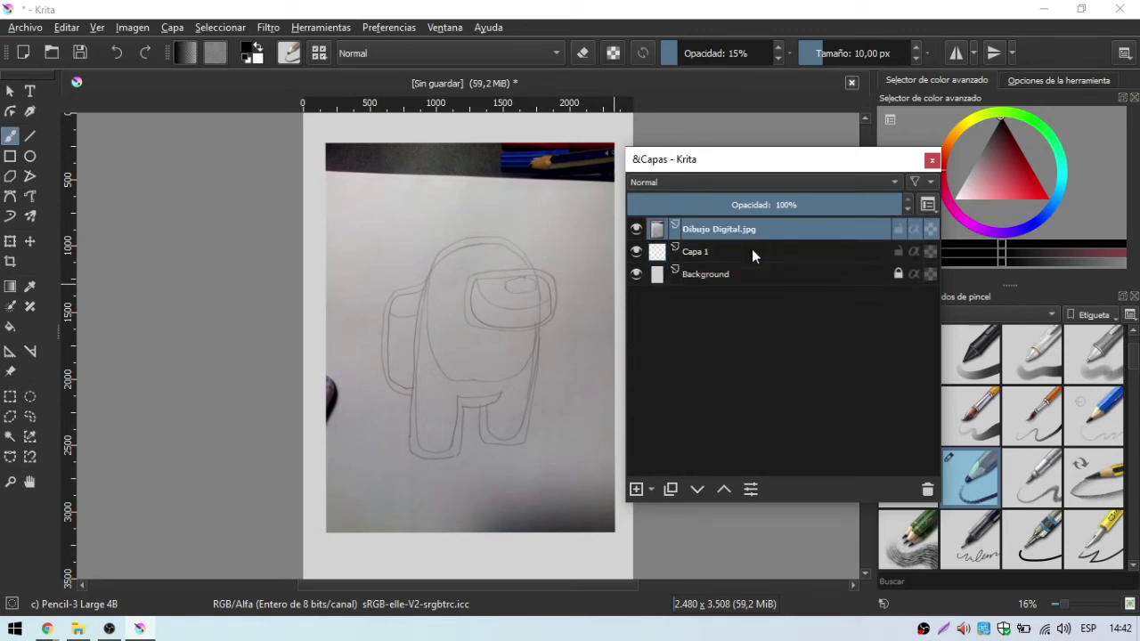
click(725, 253)
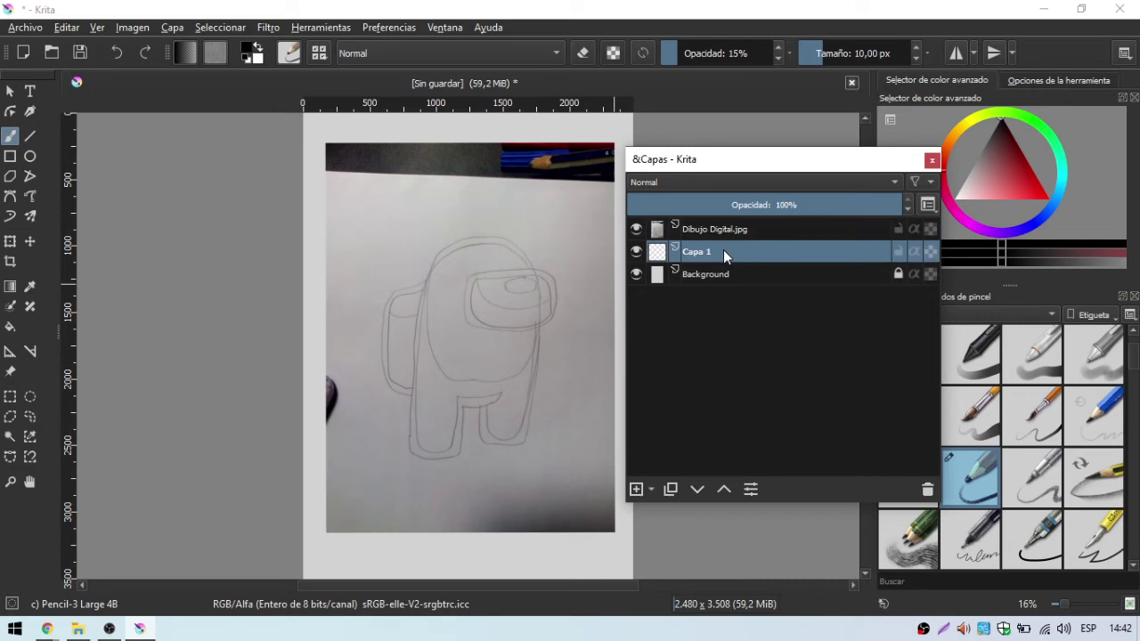
click(927, 489)
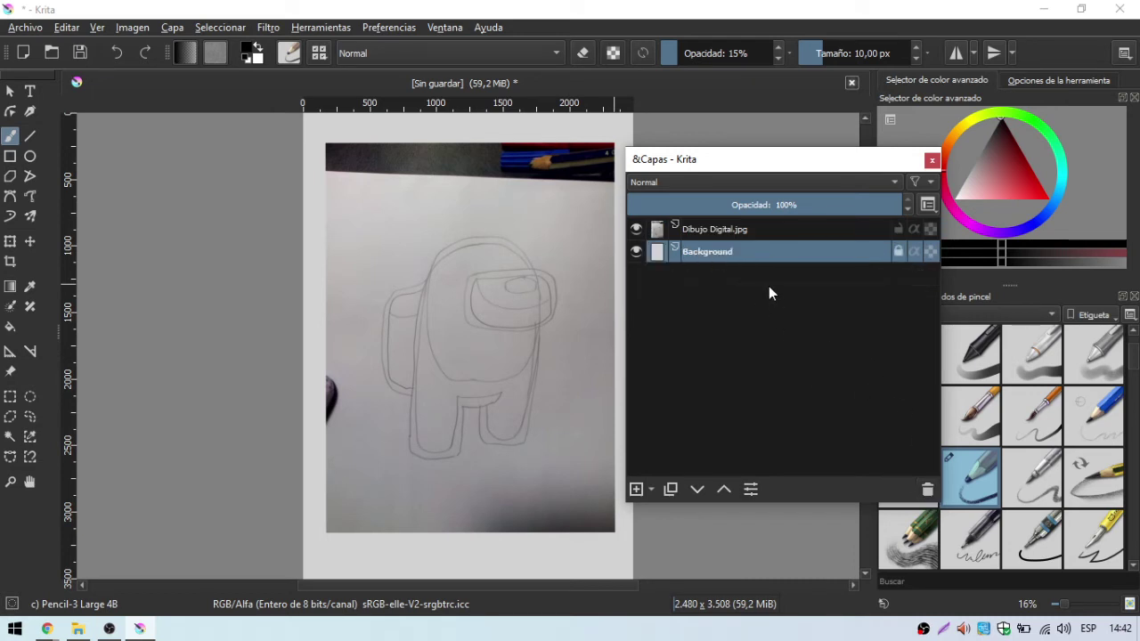
Add a new empty layer above Dibujo Digital.jpg and lock the photo layer.
click(716, 227)
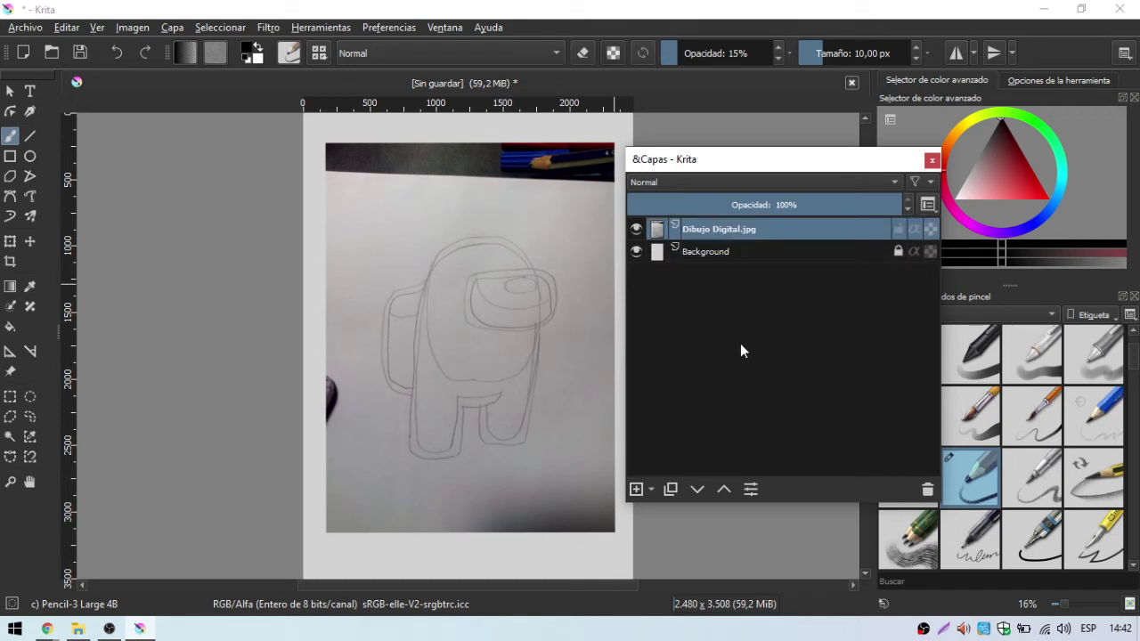
click(635, 490)
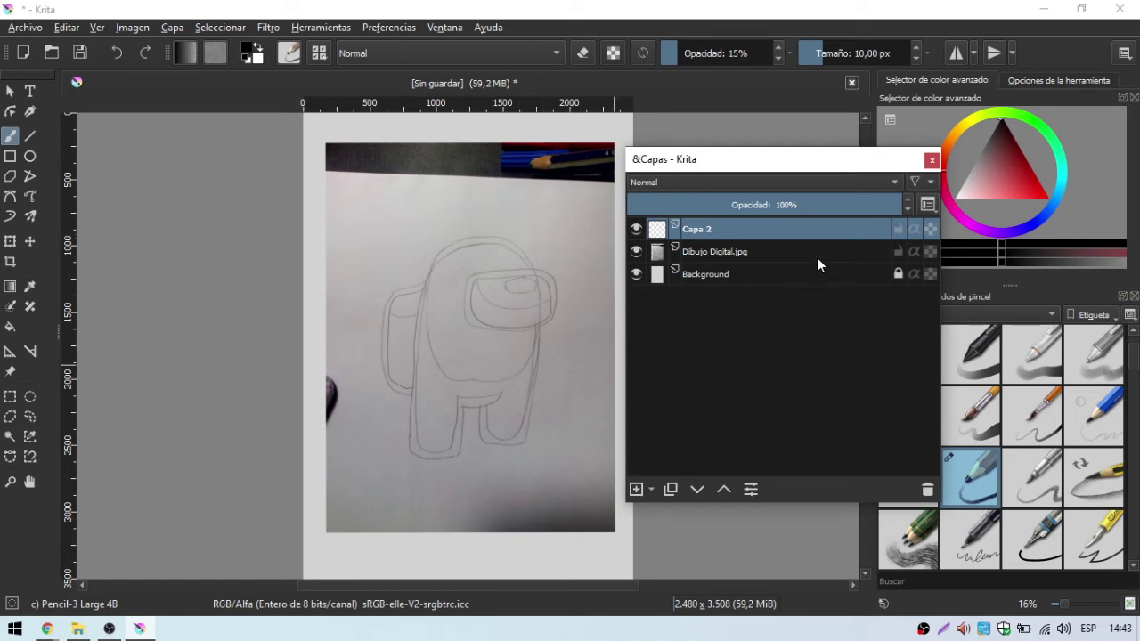
click(896, 252)
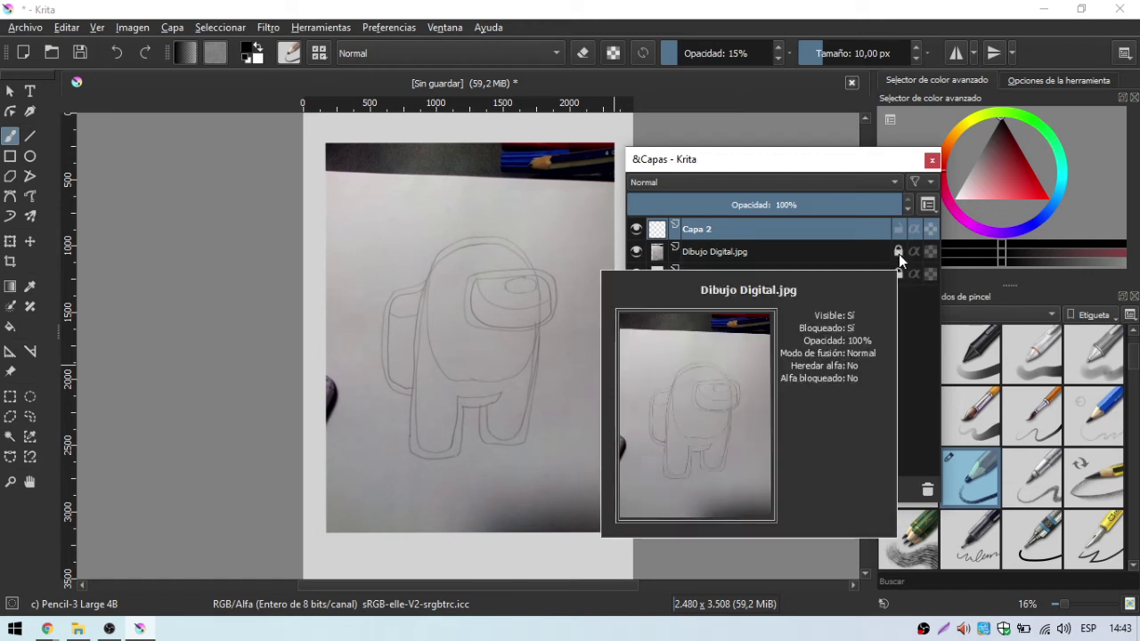
Check the remaining layers and leave Capa 2 selected for drawing.
click(764, 256)
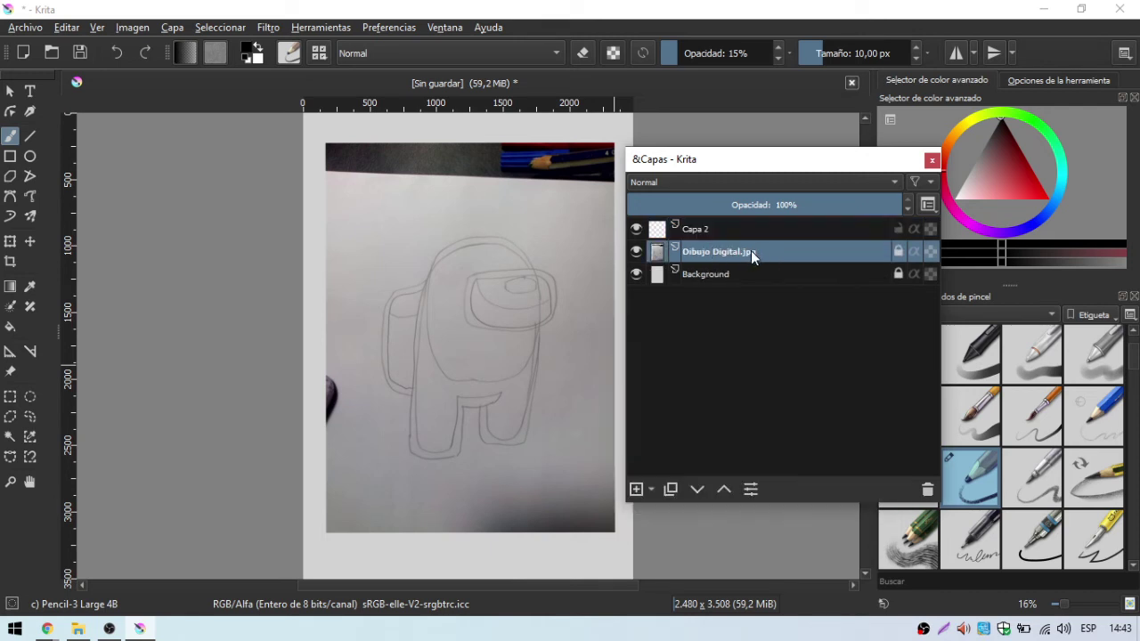
click(805, 270)
click(879, 230)
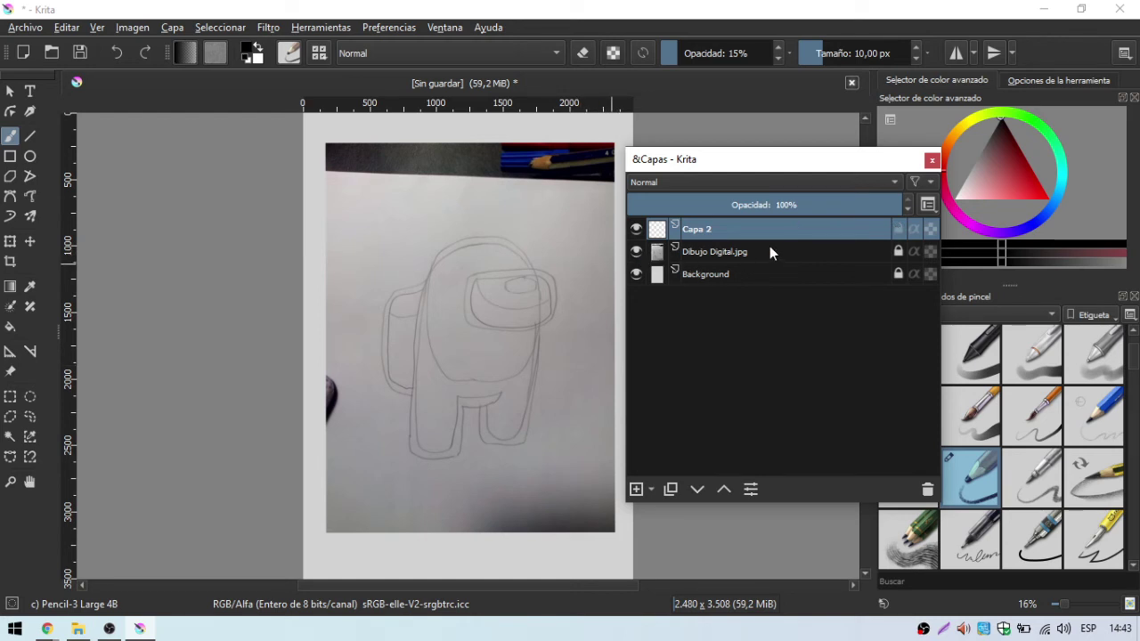
click(841, 253)
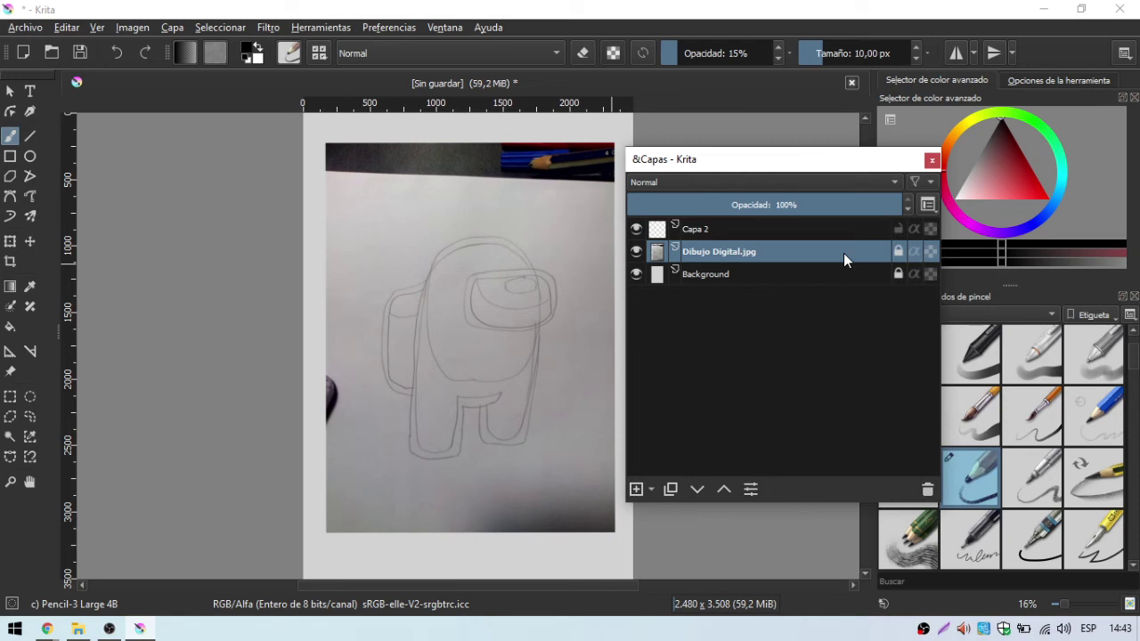
click(832, 279)
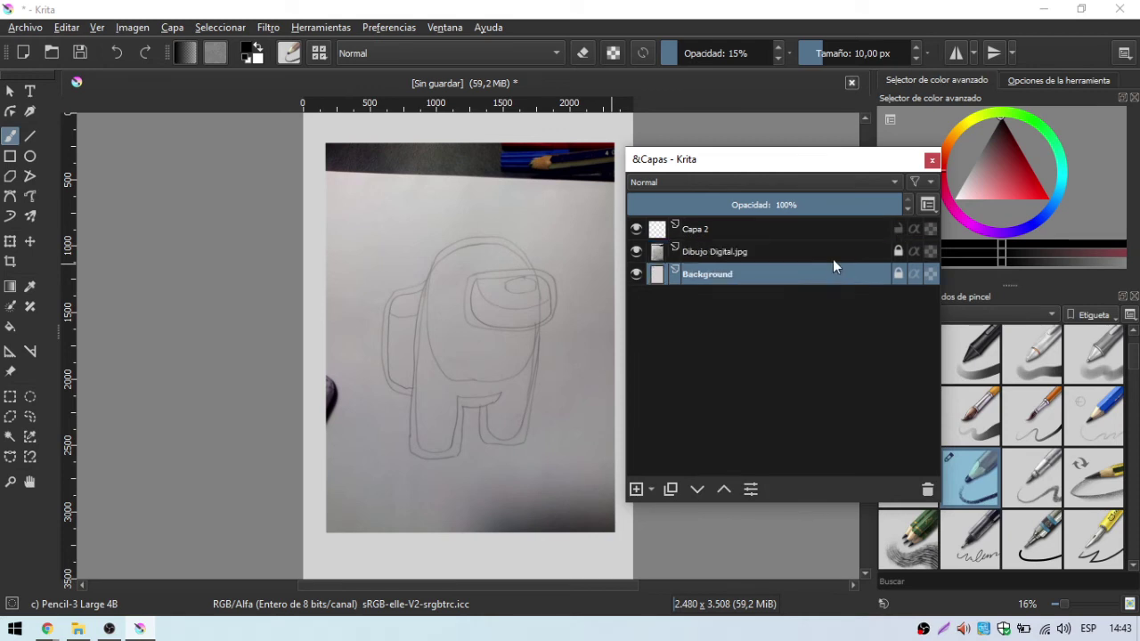
click(832, 259)
click(811, 226)
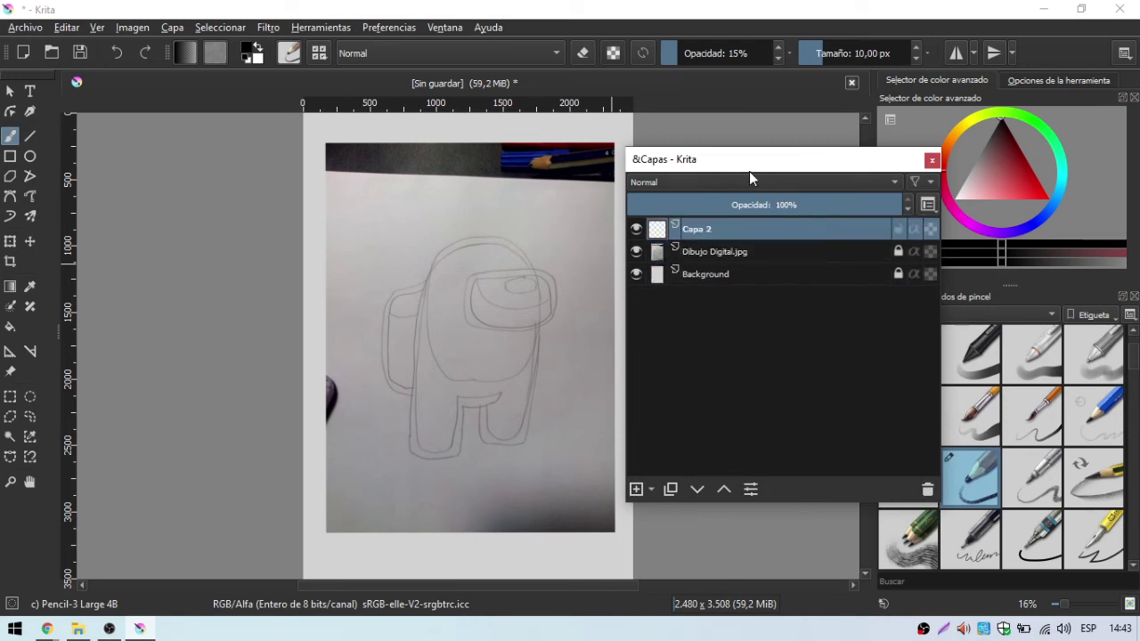
Move the Layers window aside and zoom the canvas to about 33% with the Zoom tool.
mouse_move(748, 166)
mouse_down()
mouse_move(780, 177)
mouse_move(815, 154)
mouse_up()
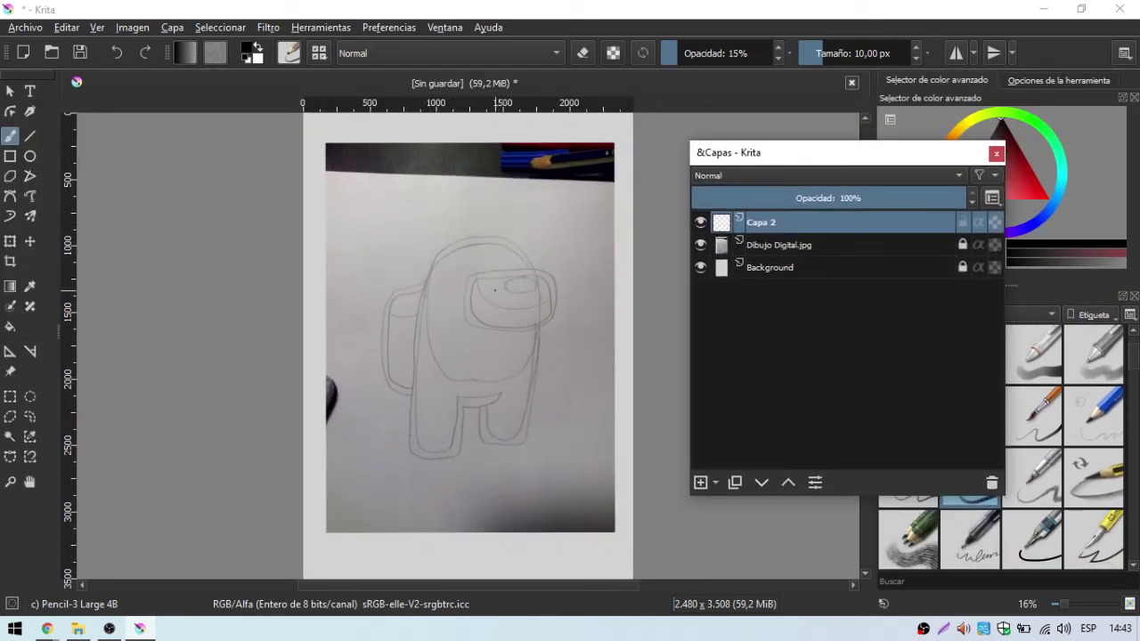
click(11, 481)
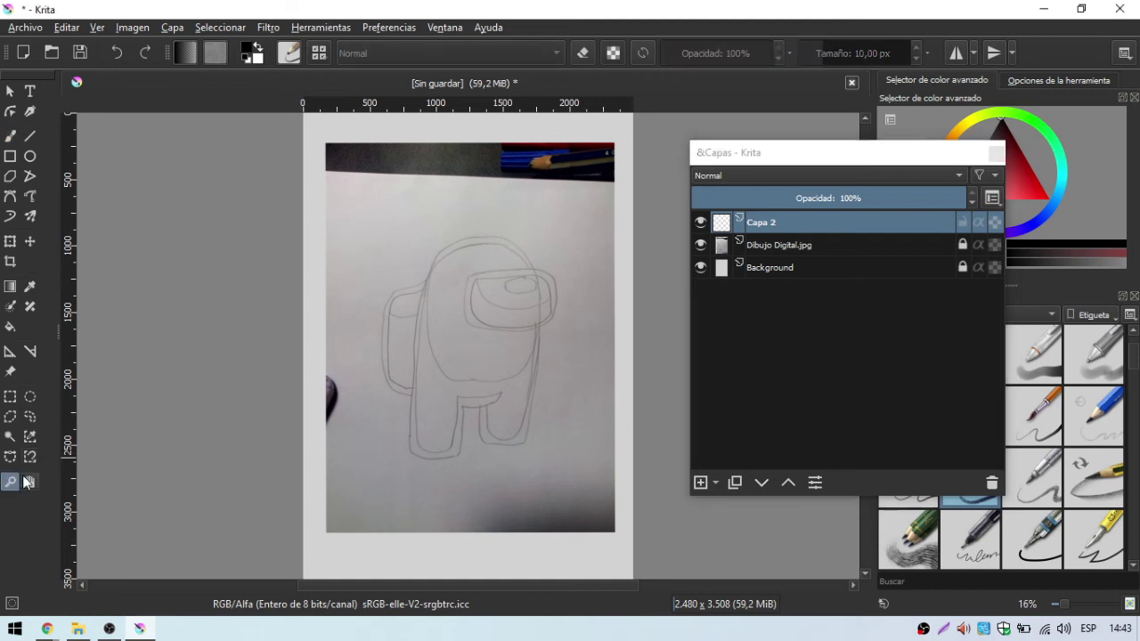
click(438, 283)
click(552, 448)
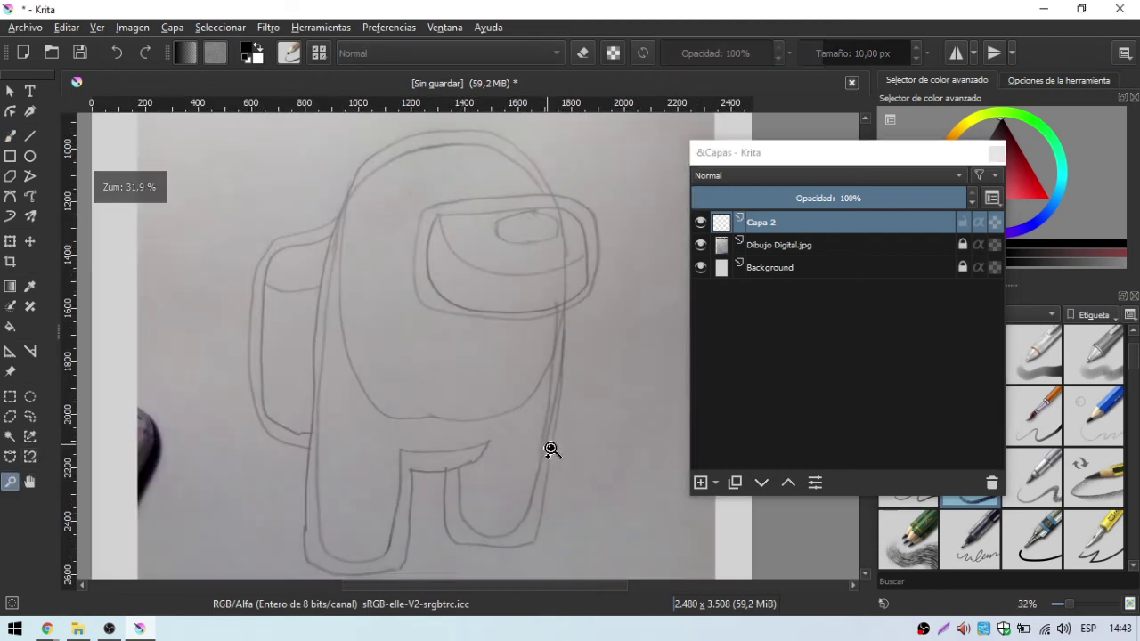
ctrl+click(496, 377)
click(440, 320)
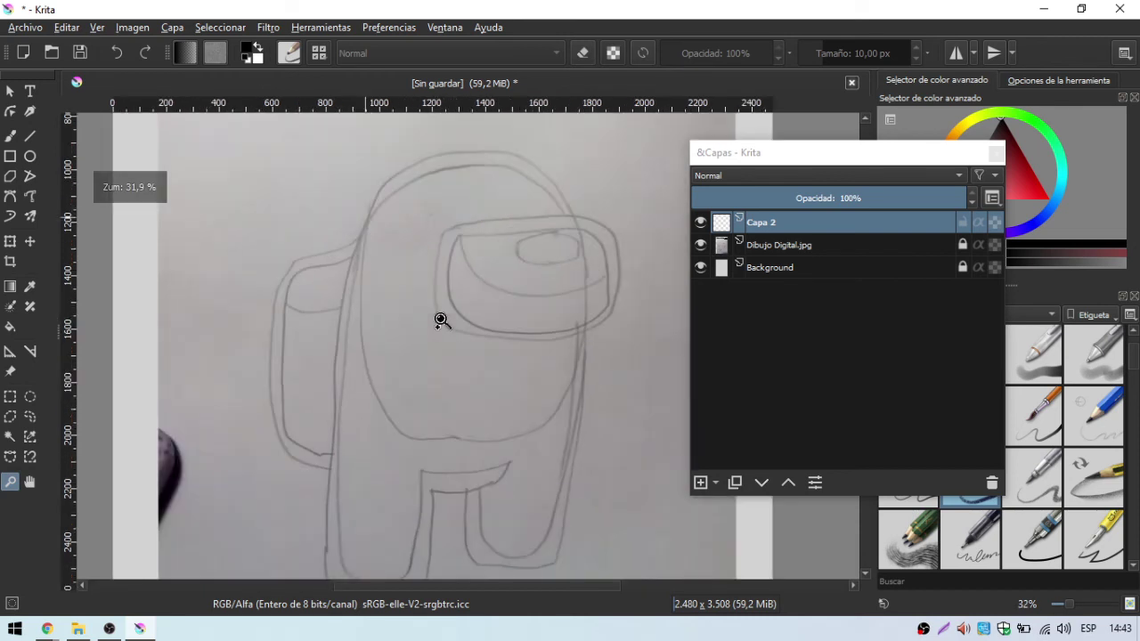
ctrl+click(440, 320)
click(440, 319)
ctrl+click(439, 319)
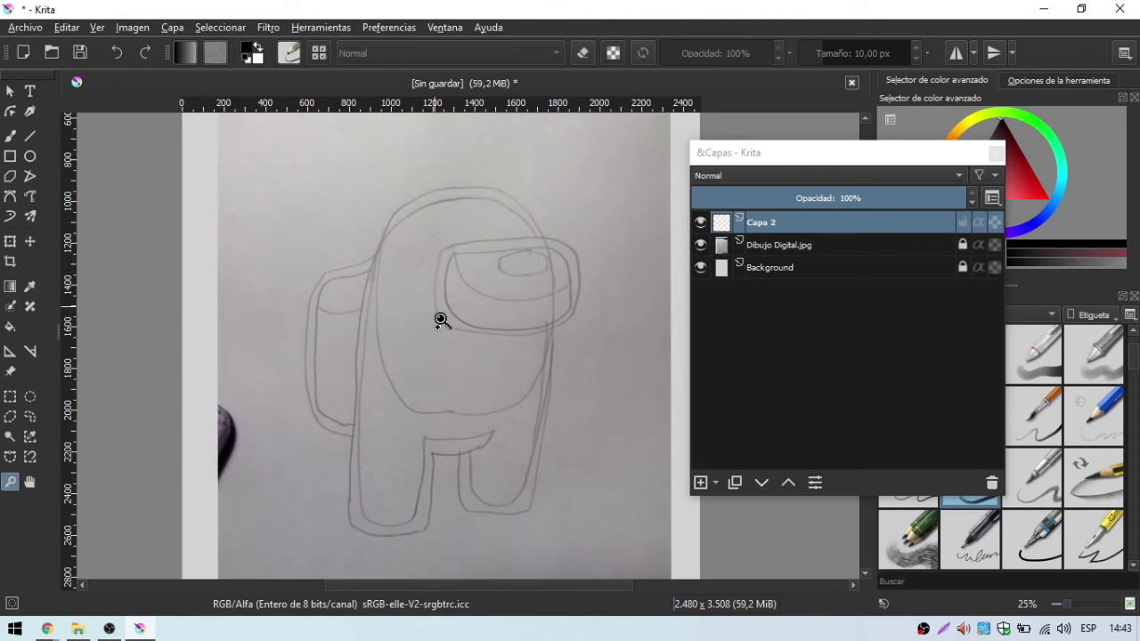
ctrl+click(440, 320)
click(440, 320)
click(440, 320)
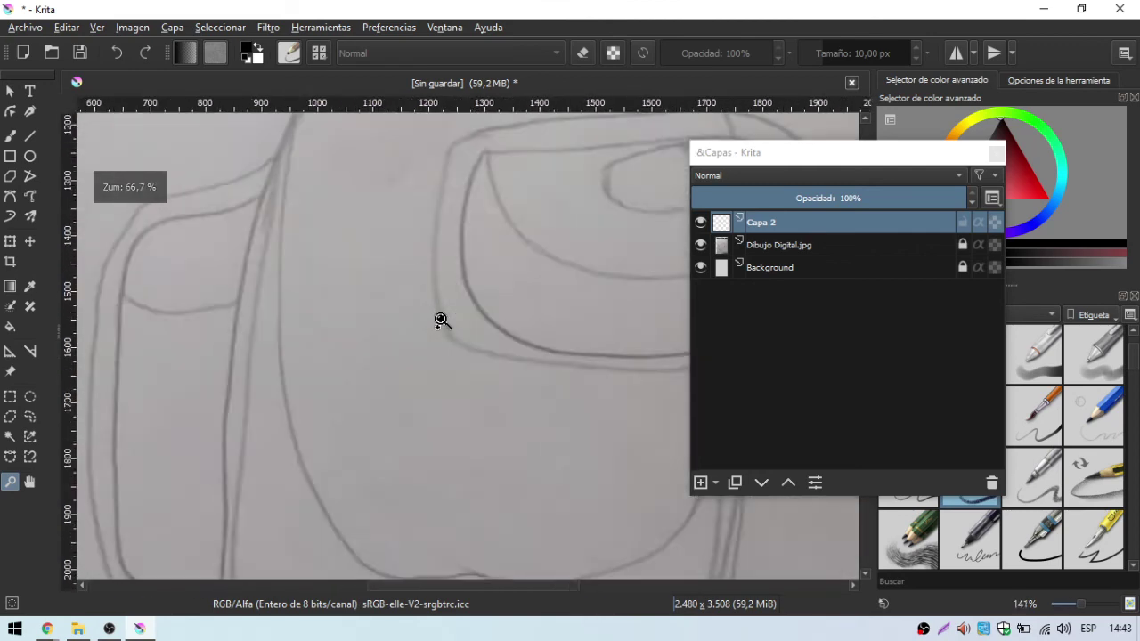
ctrl+click(440, 320)
click(440, 320)
click(440, 320)
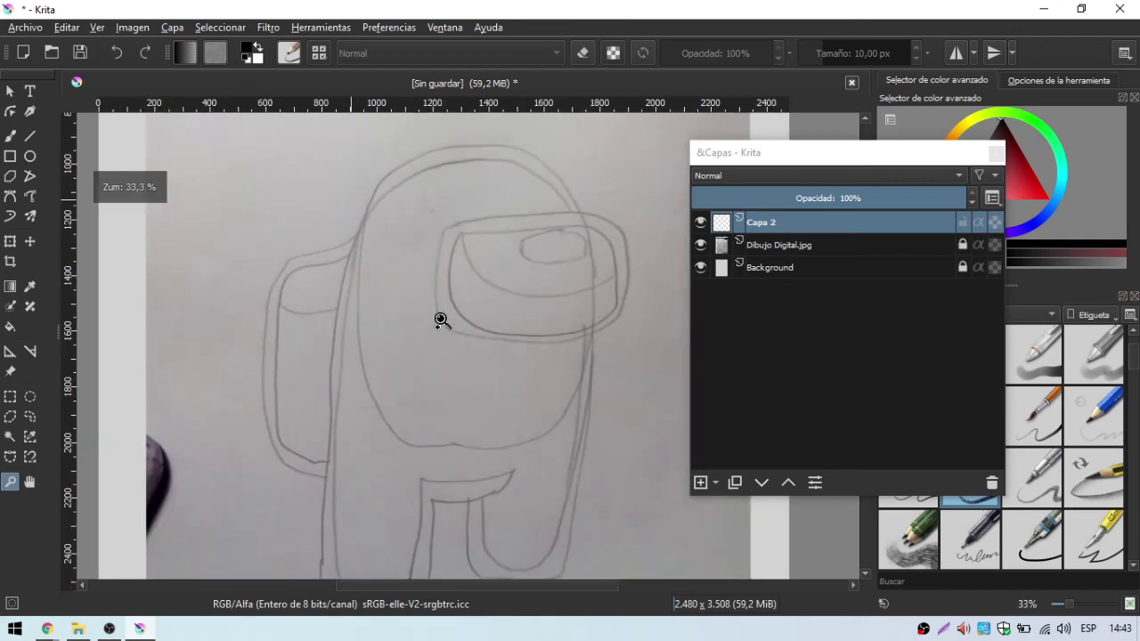
click(440, 320)
ctrl+click(440, 320)
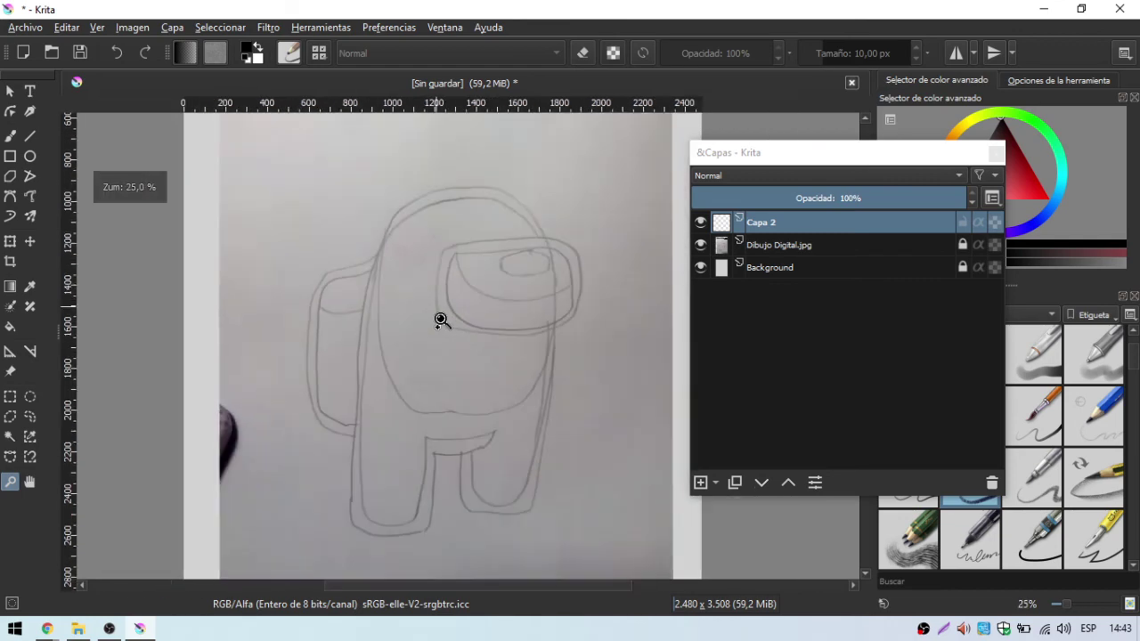
click(440, 319)
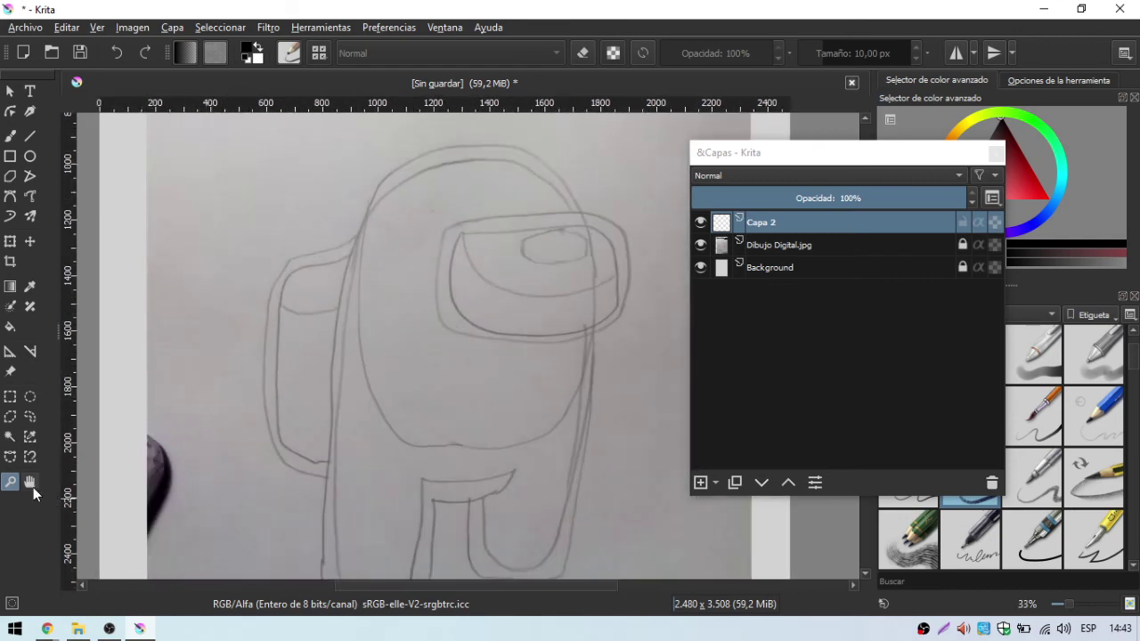
Pan the canvas to center the character's body and visor in view.
click(30, 486)
mouse_move(401, 479)
mouse_down()
mouse_move(414, 478)
mouse_move(426, 437)
mouse_move(449, 456)
mouse_up()
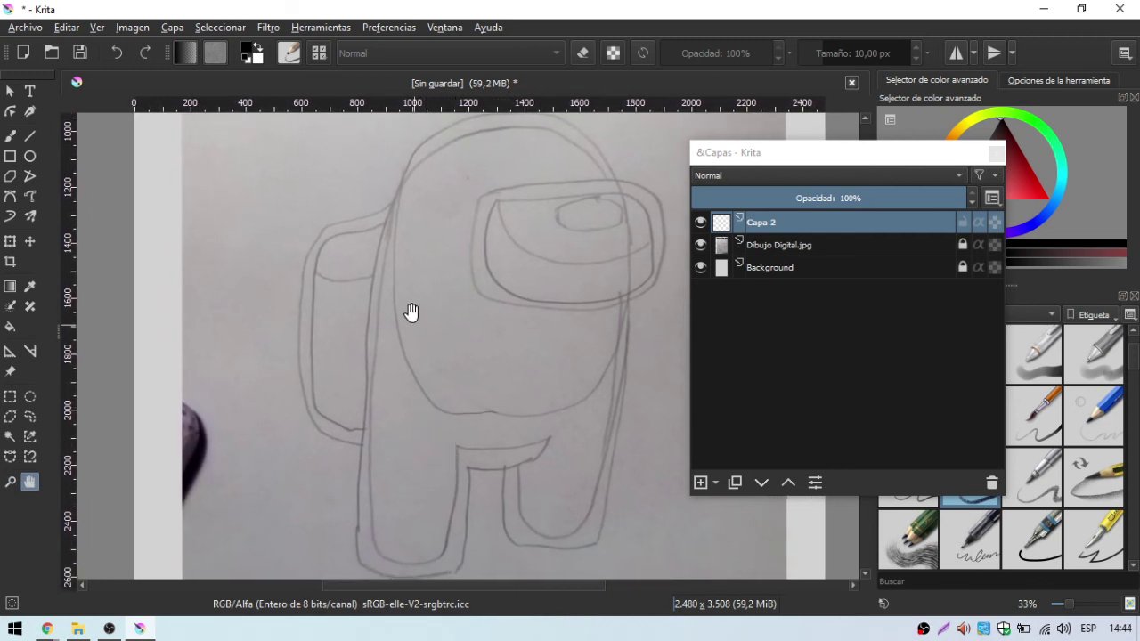
drag(561, 311, 554, 316)
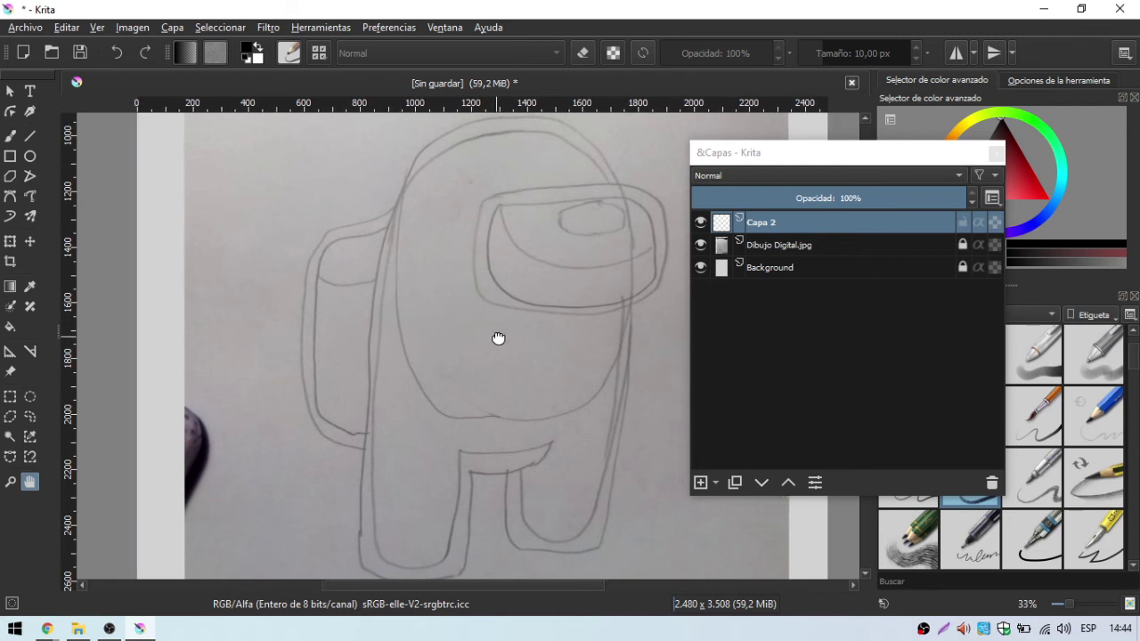
mouse_move(498, 338)
mouse_down()
mouse_move(466, 338)
mouse_move(478, 336)
mouse_move(469, 326)
mouse_move(526, 303)
mouse_move(511, 306)
mouse_up()
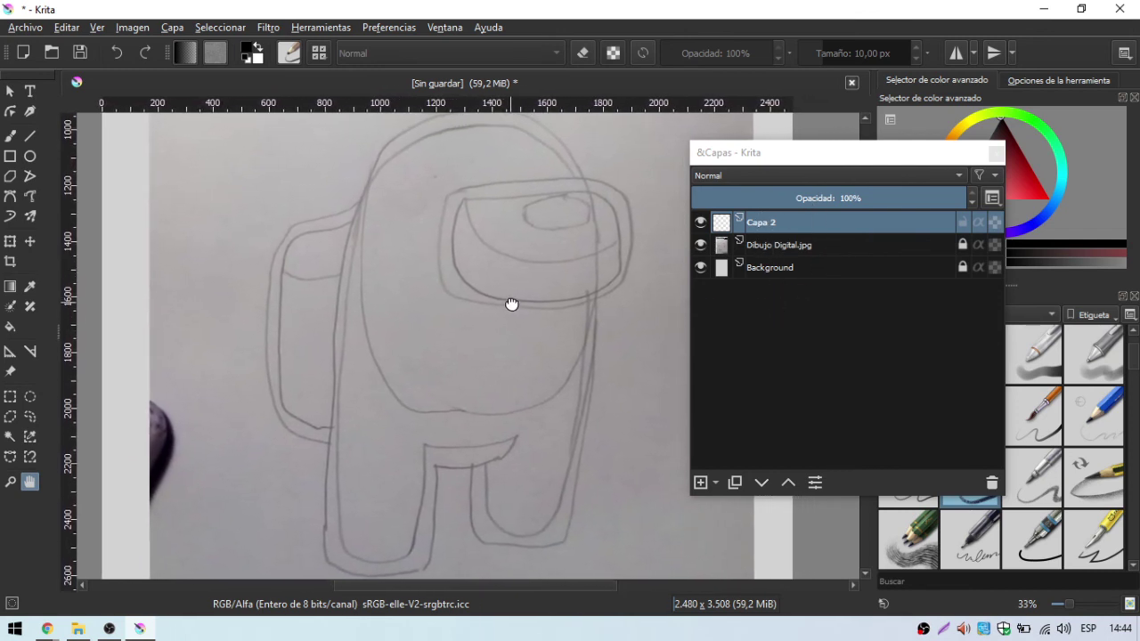